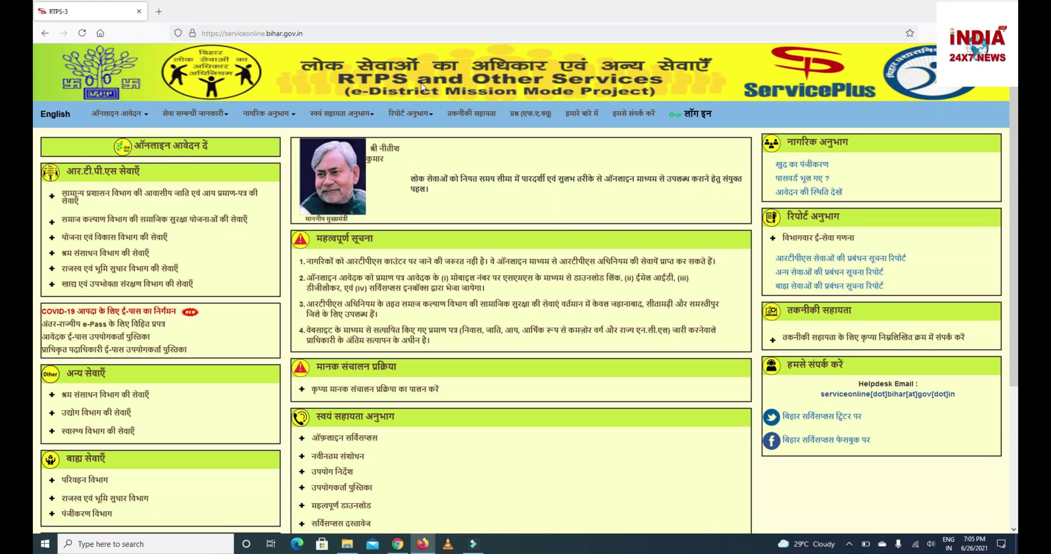
Scroll the home page and switch the portal to English, then back to Hindi.
{"action": "scroll", "coordinate": [382, 86], "scroll_direction": "up", "scroll_amount": 7}
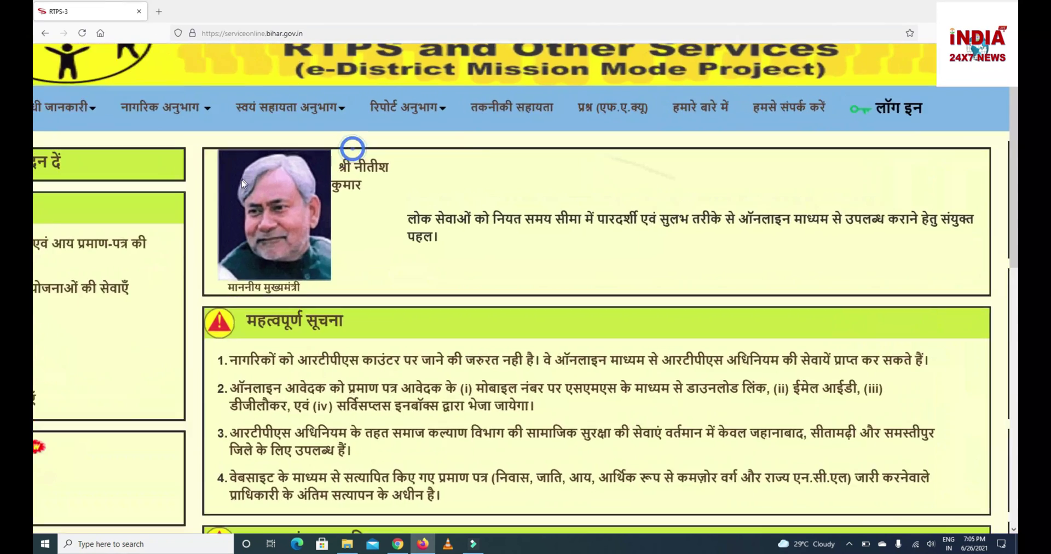
{"action": "scroll", "coordinate": [509, 347], "scroll_direction": "down", "scroll_amount": 1}
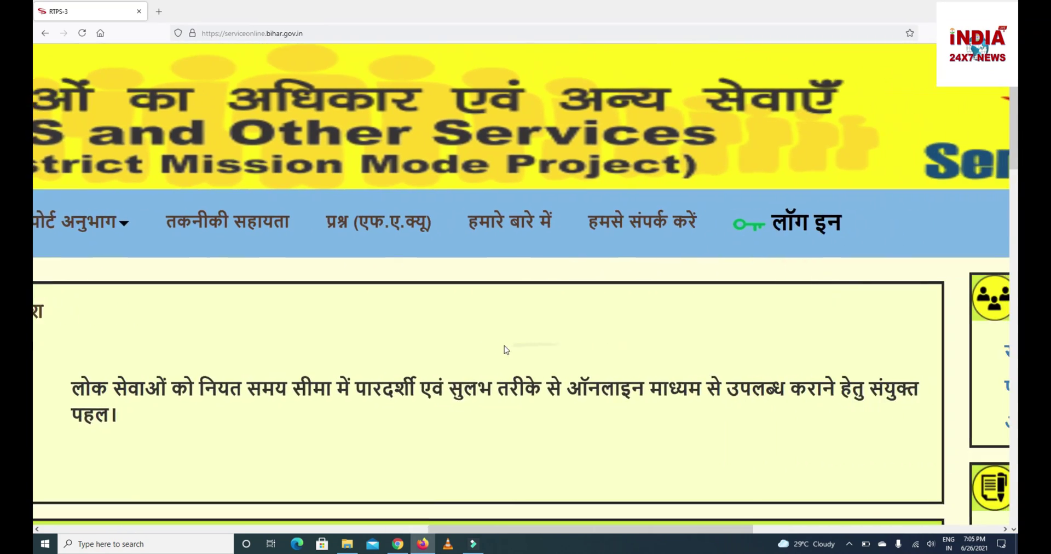
{"action": "scroll", "coordinate": [708, 377], "scroll_direction": "up", "scroll_amount": 1}
{"action": "scroll", "coordinate": [708, 376], "scroll_direction": "down", "scroll_amount": 2}
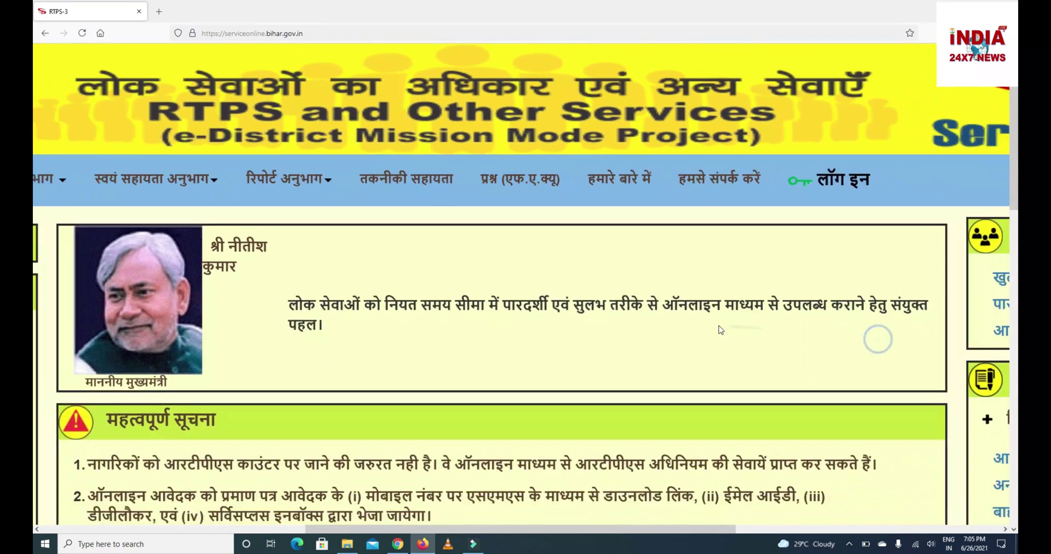
{"action": "scroll", "coordinate": [184, 298], "scroll_direction": "down", "scroll_amount": 5}
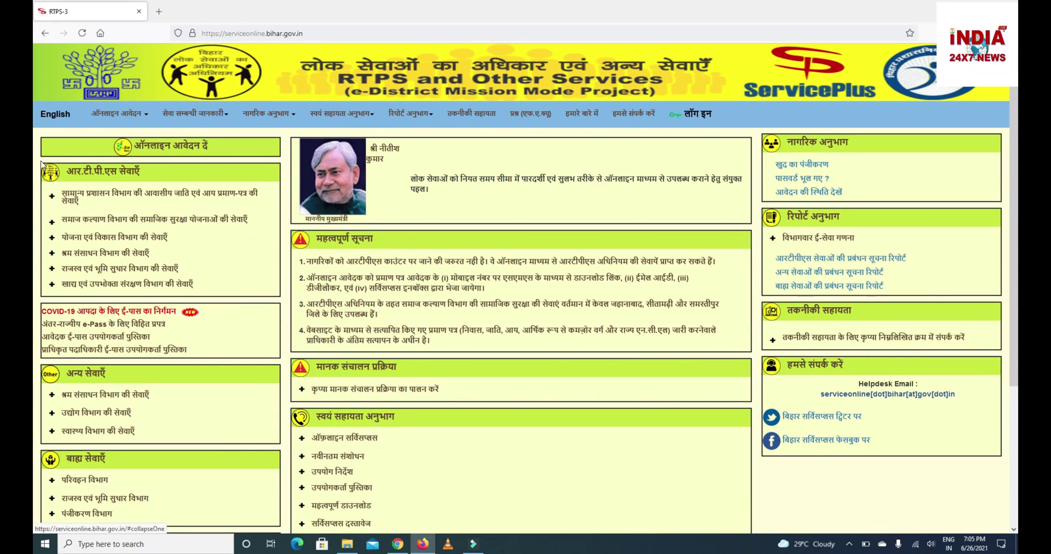
{"action": "left_click", "coordinate": [56, 117]}
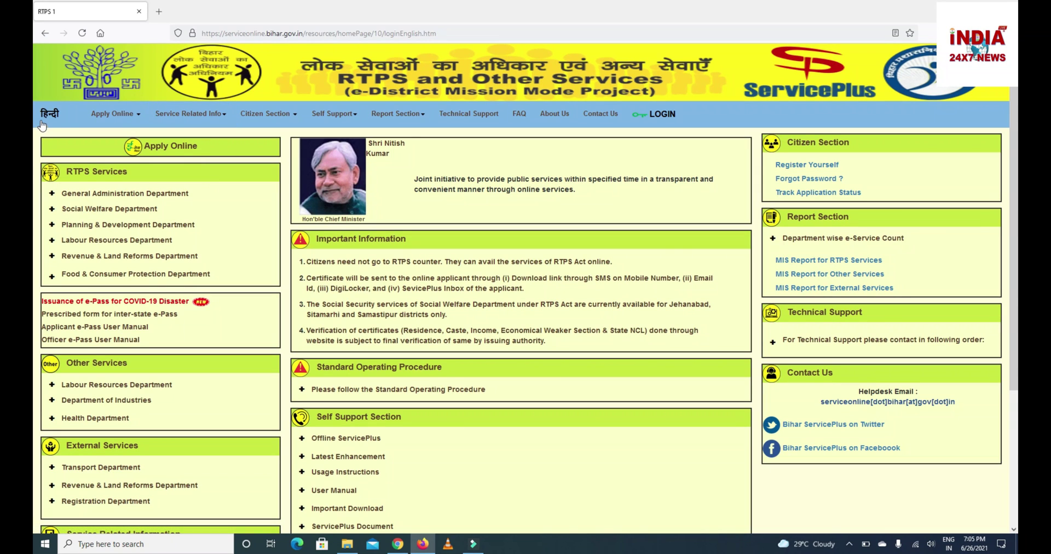
{"action": "left_click", "coordinate": [49, 114]}
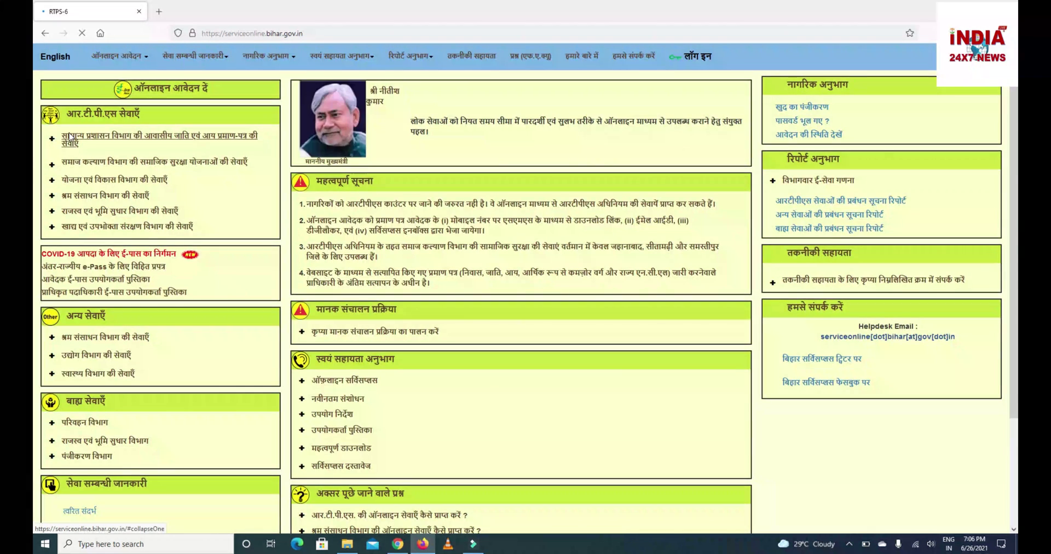
Open ऑनलाइन आवेदन and reach सामान्य प्रशासन विभाग की सेवाएँ under आर.टी.पी.एस सेवाएँ.
{"action": "left_click", "coordinate": [118, 113]}
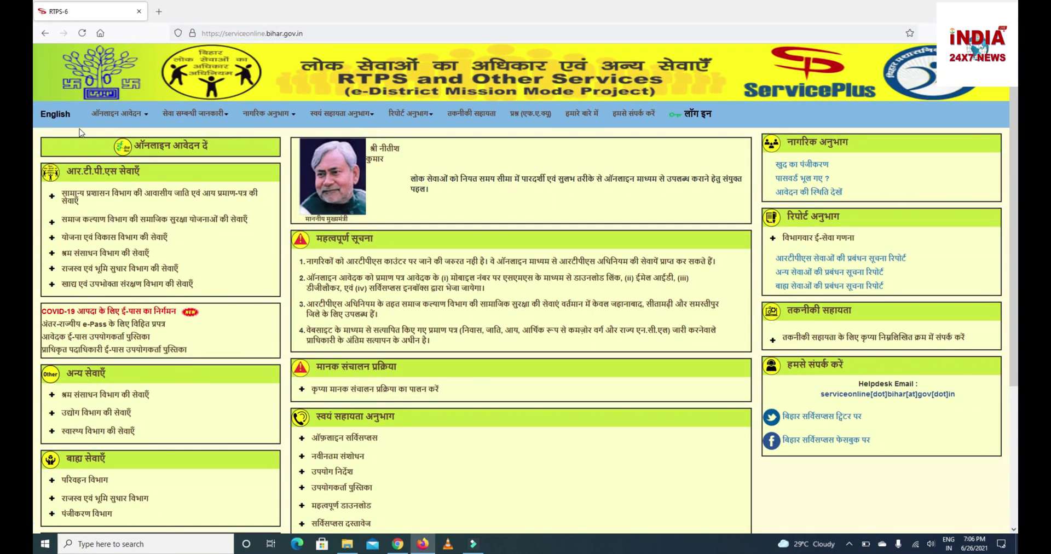
{"action": "mouse_move", "coordinate": [126, 115]}
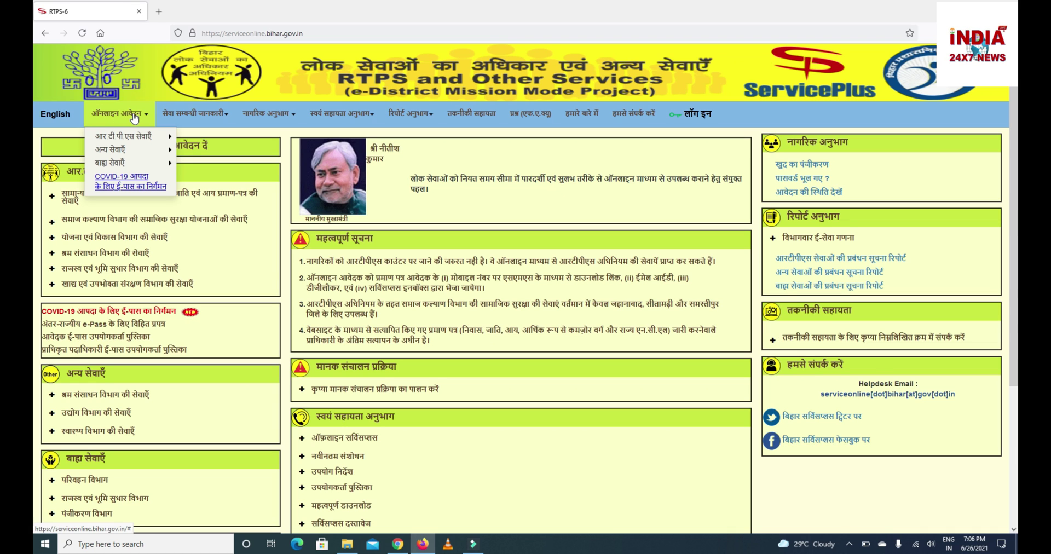
{"action": "mouse_move", "coordinate": [118, 137]}
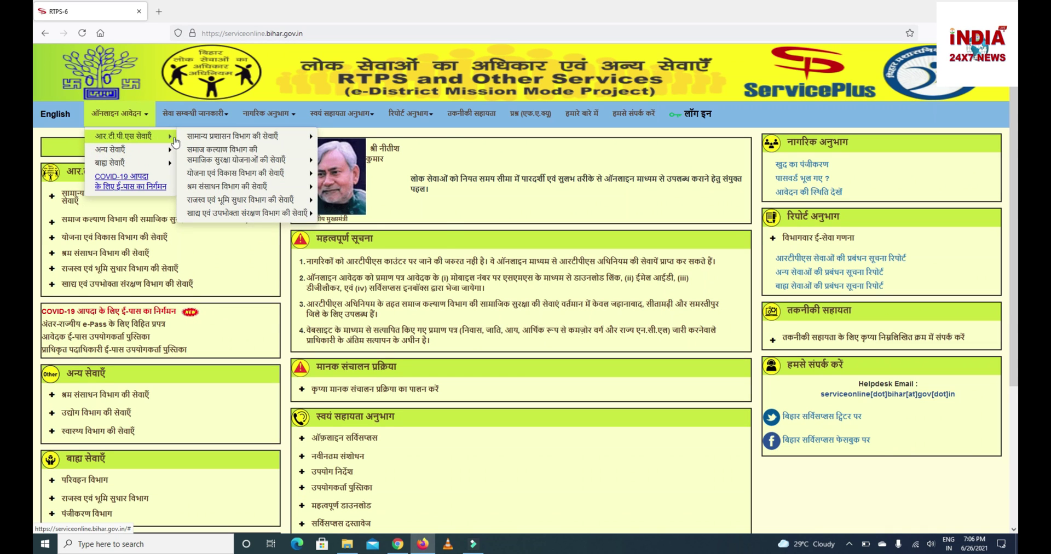
{"action": "mouse_move", "coordinate": [187, 141]}
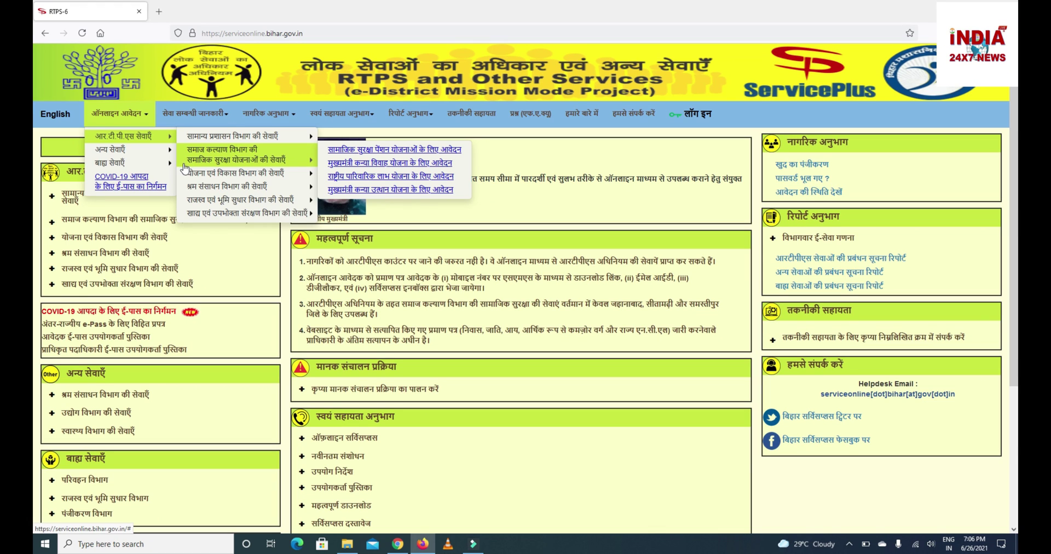
{"action": "mouse_move", "coordinate": [184, 172]}
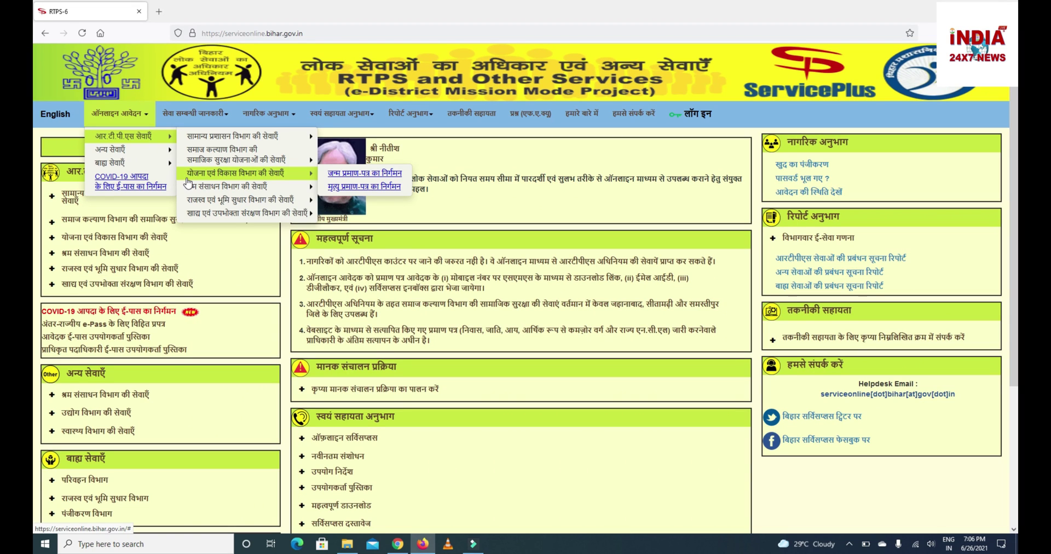
{"action": "mouse_move", "coordinate": [190, 192]}
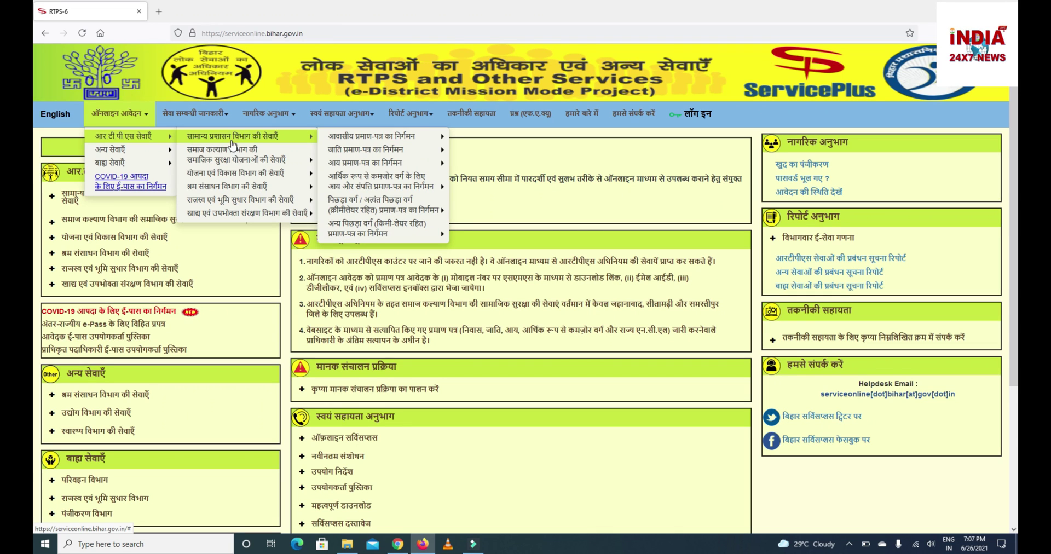
Open आवासीय प्रमाण-पत्र का निर्गमन at राजस्व अधिकारी स्तर पर in a new tab.
{"action": "mouse_move", "coordinate": [327, 142]}
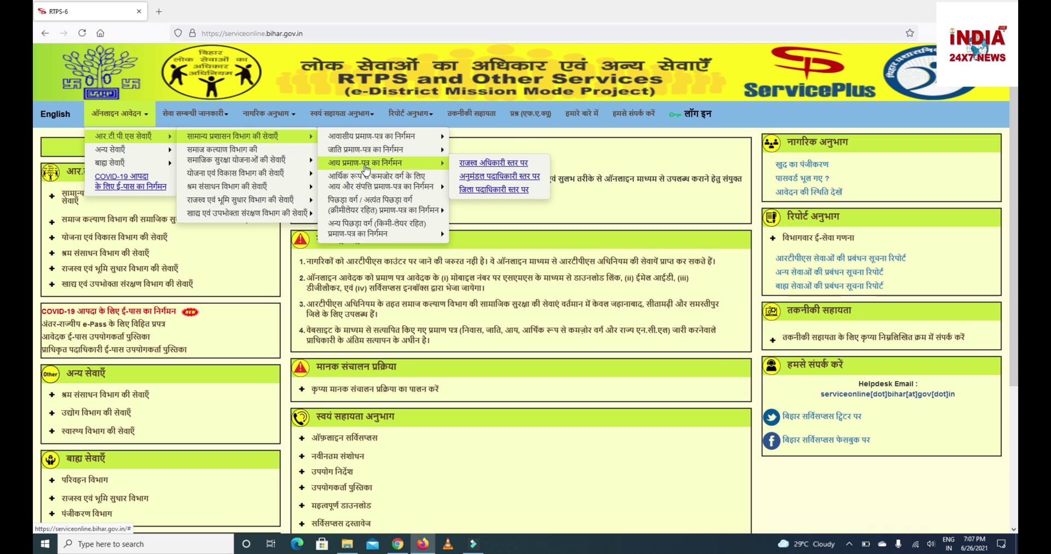
{"action": "mouse_move", "coordinate": [348, 181]}
{"action": "mouse_move", "coordinate": [434, 156]}
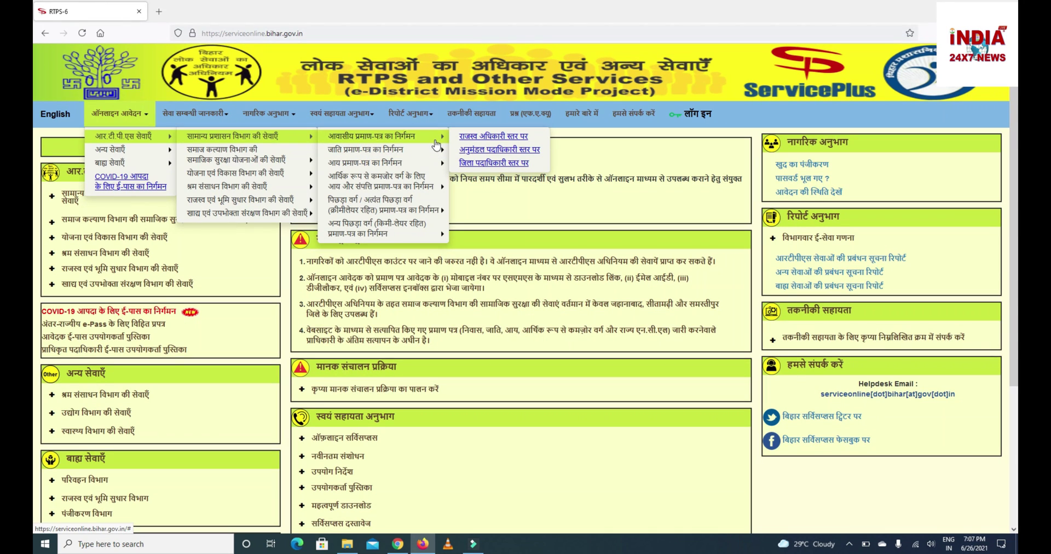
{"action": "mouse_move", "coordinate": [386, 181]}
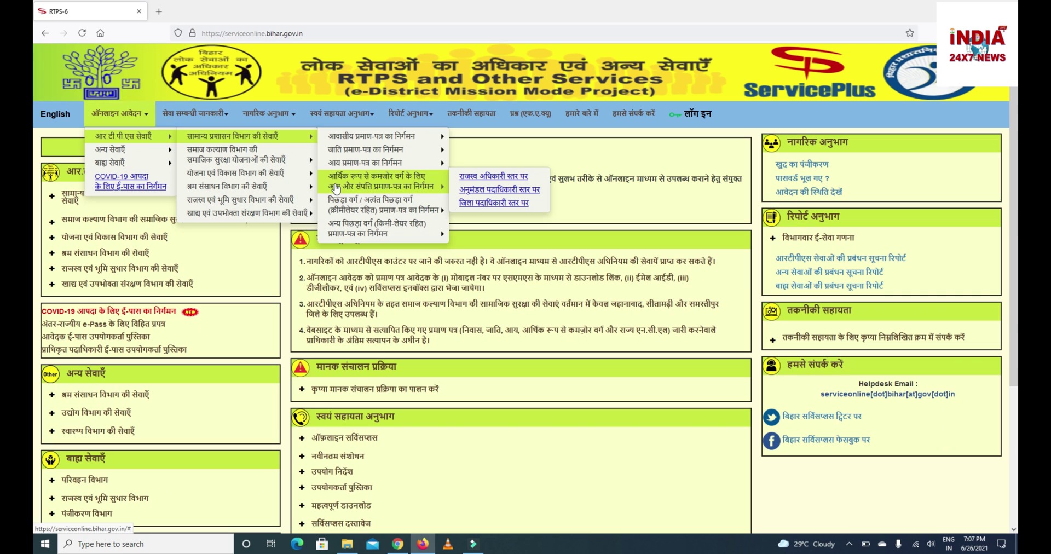
{"action": "mouse_move", "coordinate": [390, 142]}
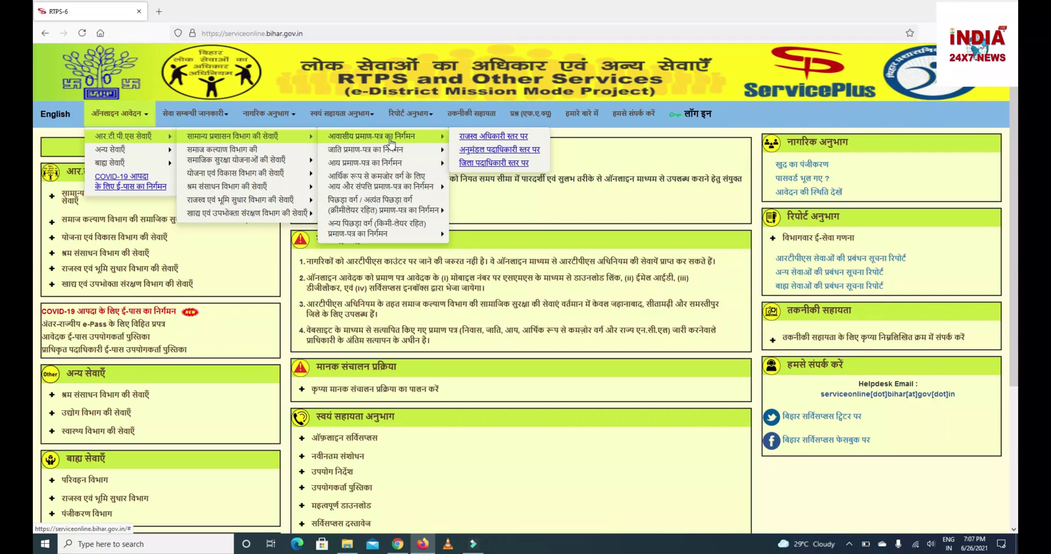
{"action": "left_click", "coordinate": [467, 142]}
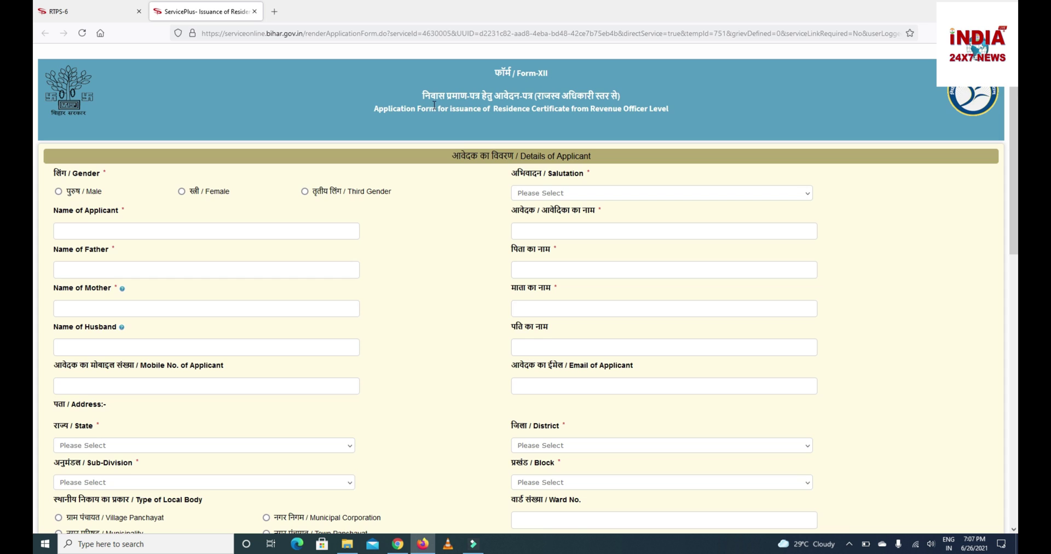
Scroll the newly loaded blank Form-XII page to bring the applicant section into view.
{"action": "scroll", "coordinate": [435, 105], "scroll_direction": "up", "scroll_amount": 7}
{"action": "scroll", "coordinate": [958, 324], "scroll_direction": "down", "scroll_amount": 4}
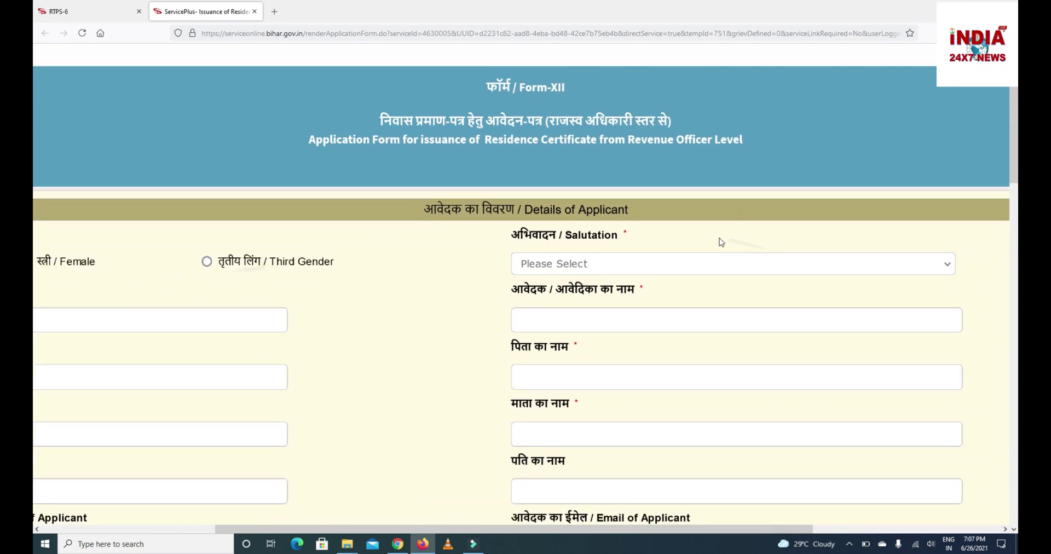
{"action": "scroll", "coordinate": [720, 241], "scroll_direction": "down", "scroll_amount": 3}
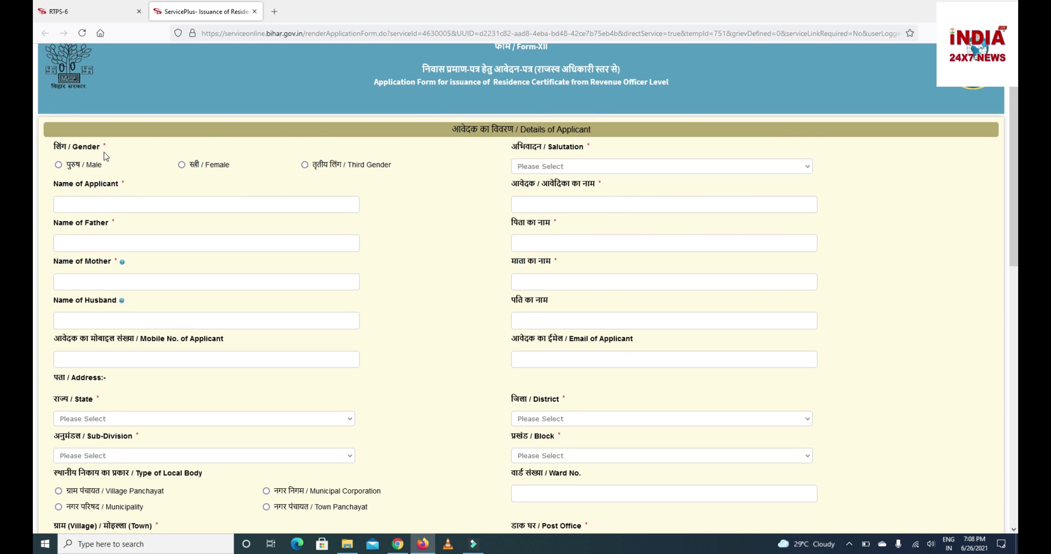
Set the applicant's gender to Male.
{"action": "left_click", "coordinate": [59, 165]}
{"action": "left_click", "coordinate": [181, 165]}
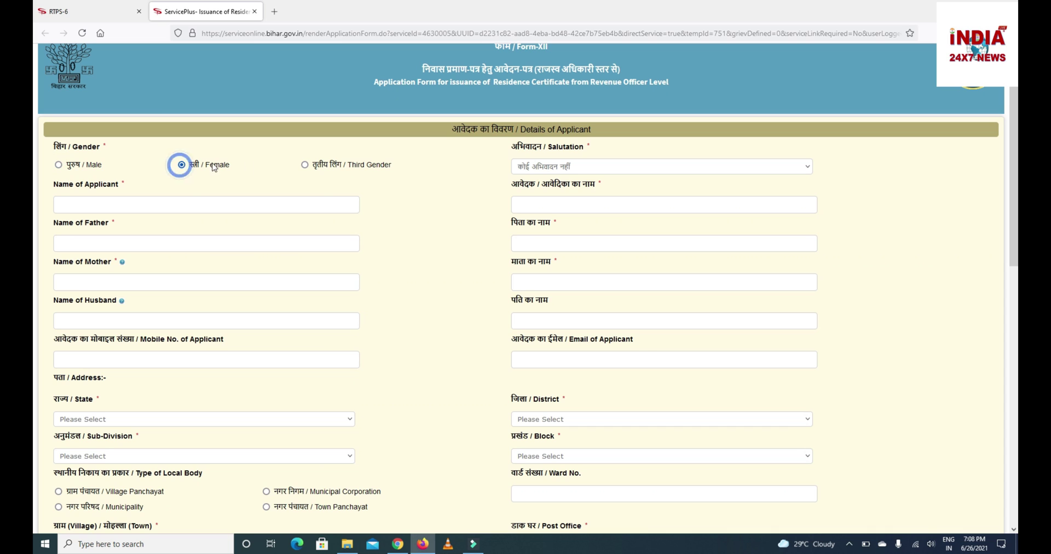
{"action": "left_click", "coordinate": [306, 166]}
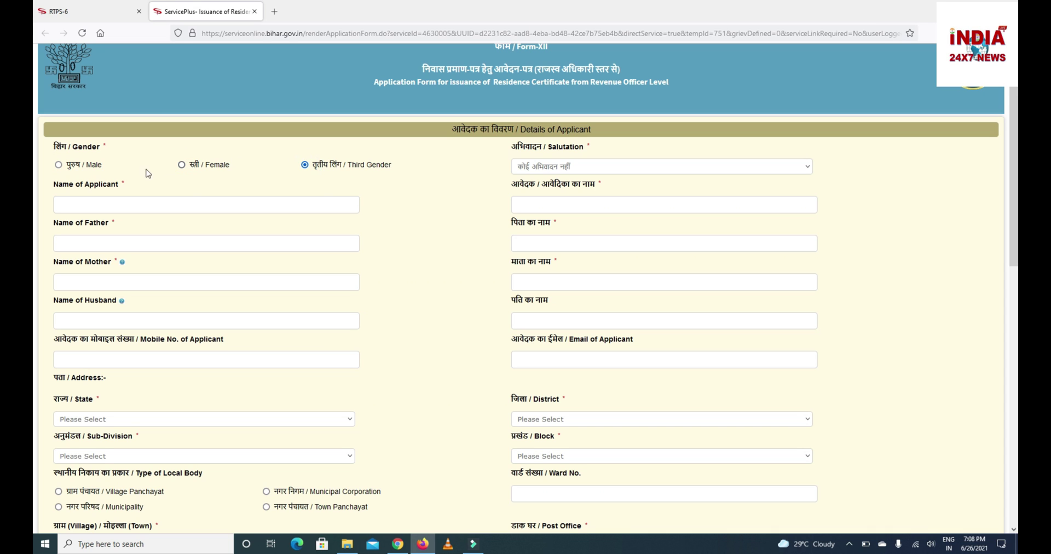
{"action": "left_click", "coordinate": [77, 169]}
Choose कोई अभिवादन नहीं as the salutation instead of श्री.
{"action": "left_click", "coordinate": [548, 167]}
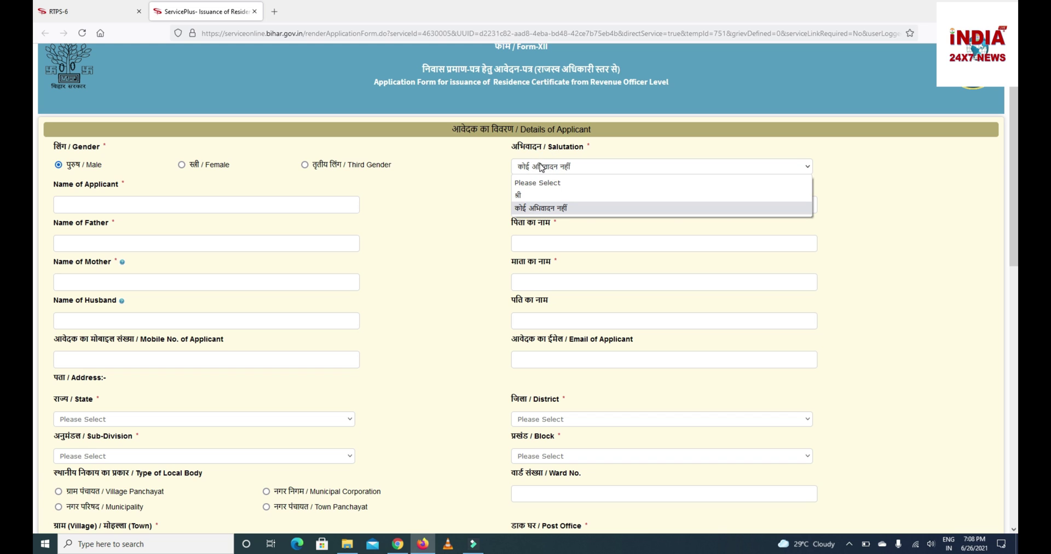
{"action": "left_click", "coordinate": [526, 196]}
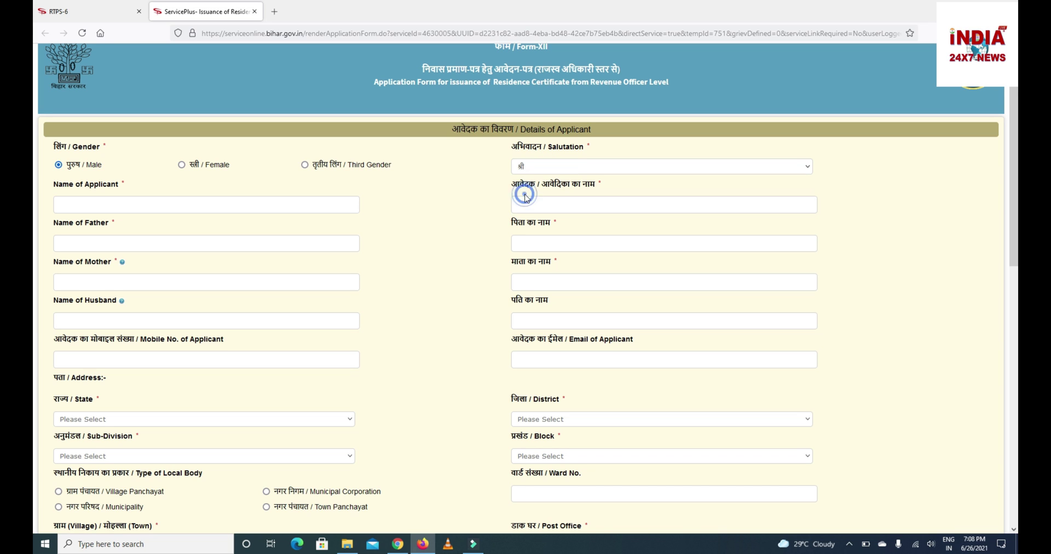
{"action": "left_click", "coordinate": [537, 169]}
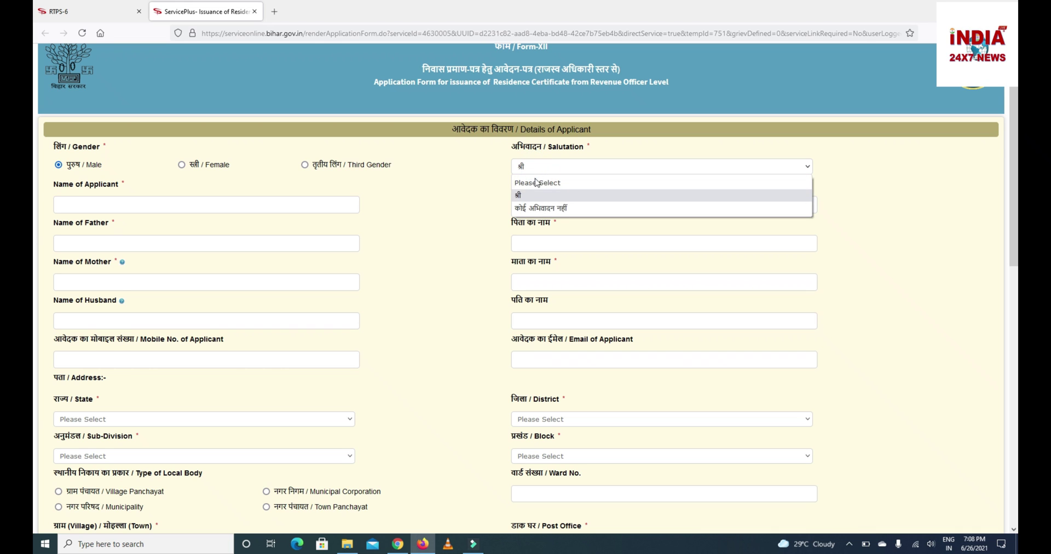
{"action": "left_click", "coordinate": [530, 208]}
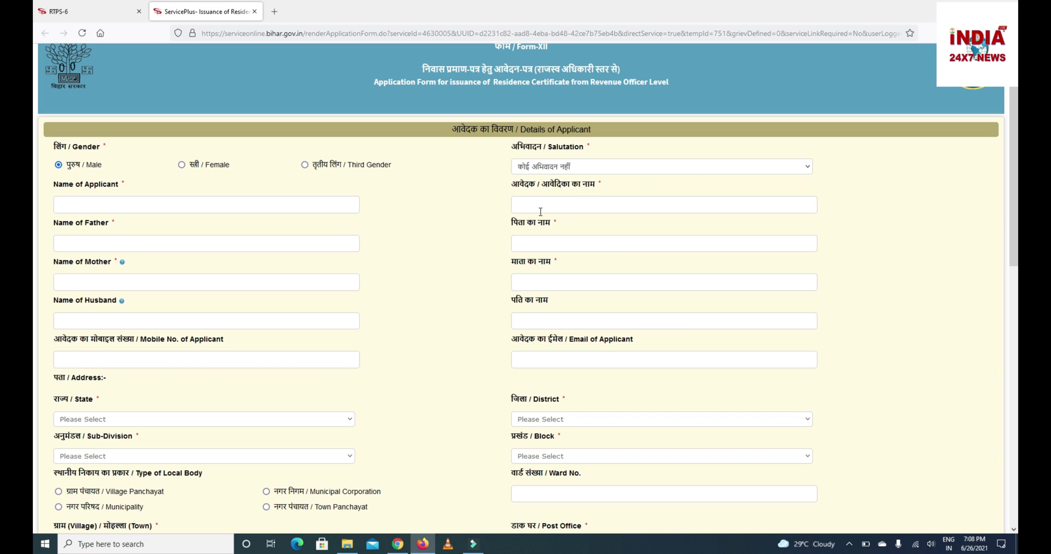
{"action": "left_click", "coordinate": [190, 208]}
Enter the applicant's, father's and mother's names, checking the Hindi auto-fill.
{"action": "type", "text": "xyz"}
{"action": "left_click", "coordinate": [86, 205]}
{"action": "left_click", "coordinate": [79, 242]}
{"action": "type", "text": "Xyz"}
{"action": "key", "text": "BackSpace"}
{"action": "key", "text": "BackSpace"}
{"action": "key", "text": "BackSpace"}
{"action": "type", "text": "Rames"}
{"action": "key", "text": "BackSpace"}
{"action": "key", "text": "BackSpace"}
{"action": "key", "text": "BackSpace"}
{"action": "key", "text": "BackSpace"}
{"action": "key", "text": "BackSpace"}
{"action": "key", "text": "BackSpace"}
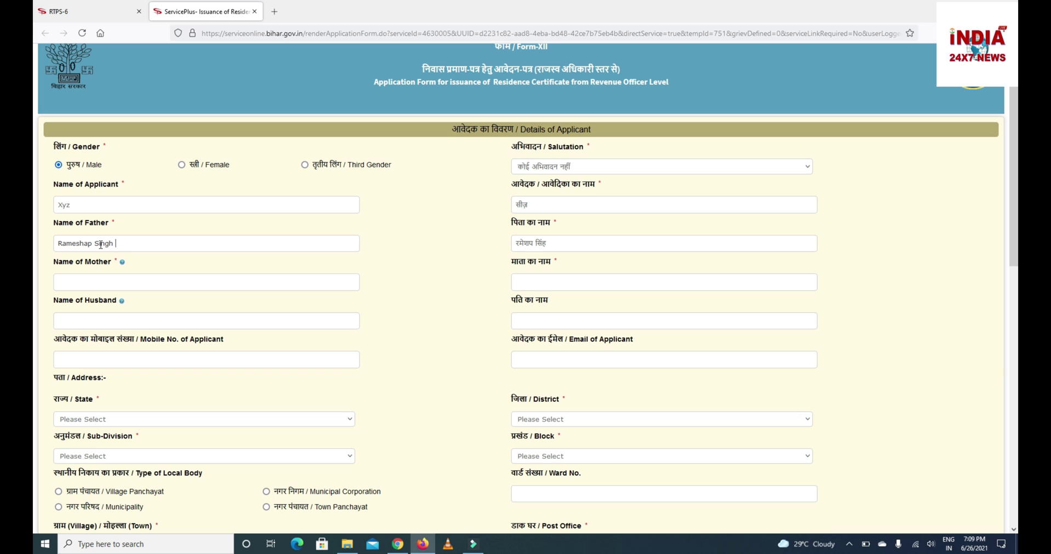
{"action": "left_click", "coordinate": [566, 244]}
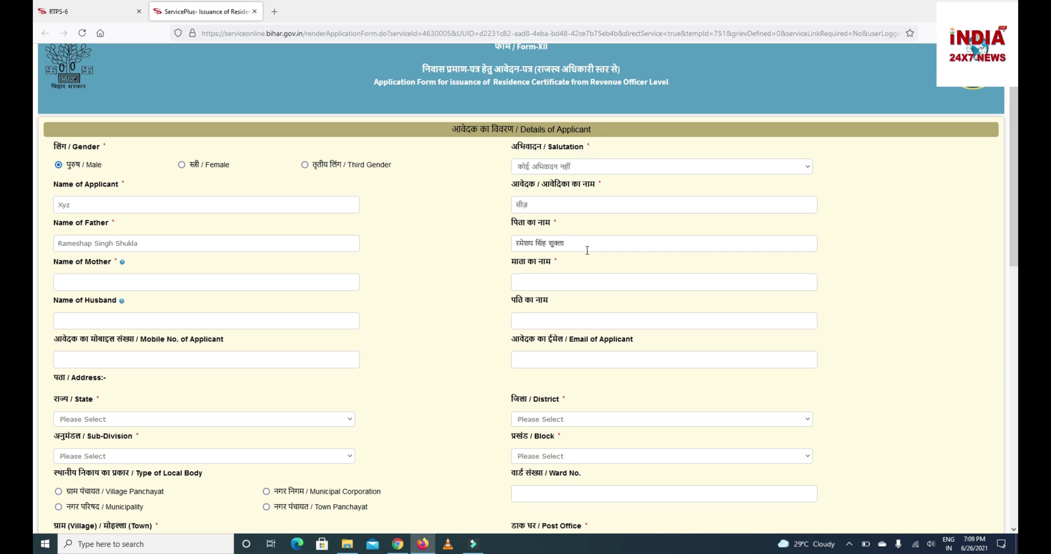
{"action": "left_click", "coordinate": [189, 286]}
{"action": "type", "text": "Janvi"}
Finish the mother's name and dismiss the invalid mobile number alert.
{"action": "left_click", "coordinate": [177, 280]}
{"action": "left_click", "coordinate": [161, 323]}
{"action": "left_click", "coordinate": [157, 363]}
{"action": "left_click", "coordinate": [259, 272]}
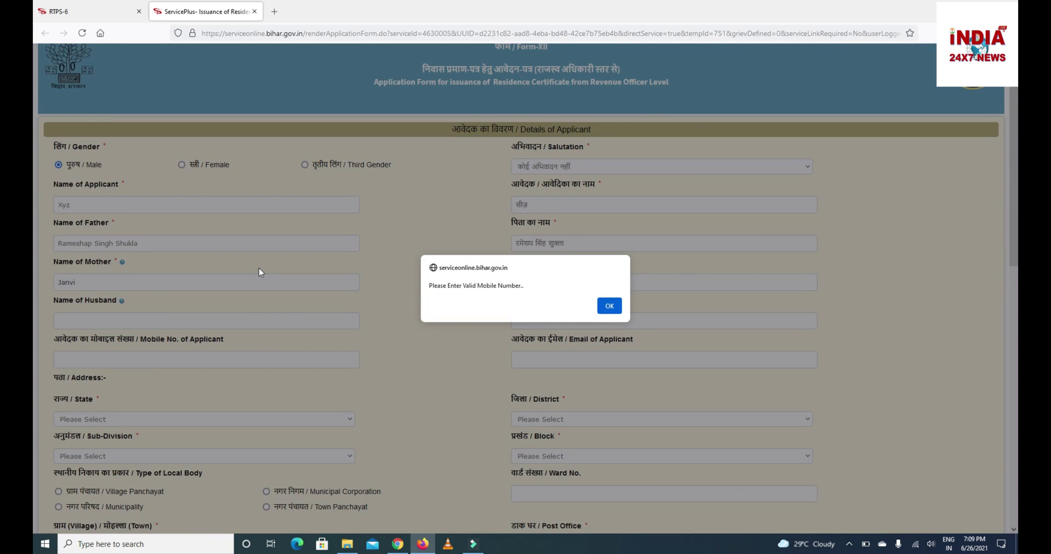
{"action": "left_click", "coordinate": [612, 303]}
Enter the applicant's mobile number and e-mail address.
{"action": "left_click", "coordinate": [336, 354]}
{"action": "type", "text": "9876543210"}
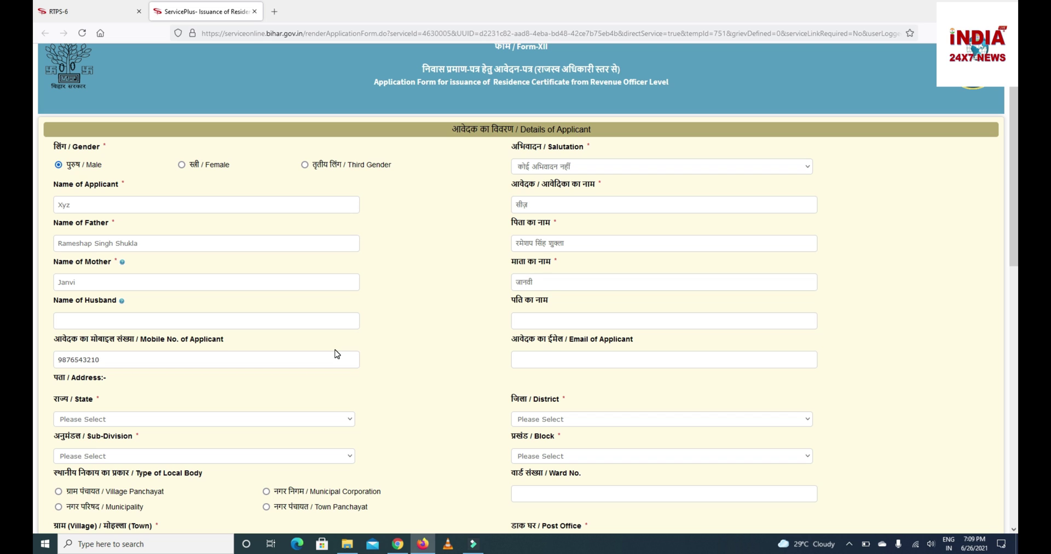
{"action": "left_click", "coordinate": [535, 360]}
Select BIHAR as the state and PATNA as the district.
{"action": "left_click", "coordinate": [239, 420]}
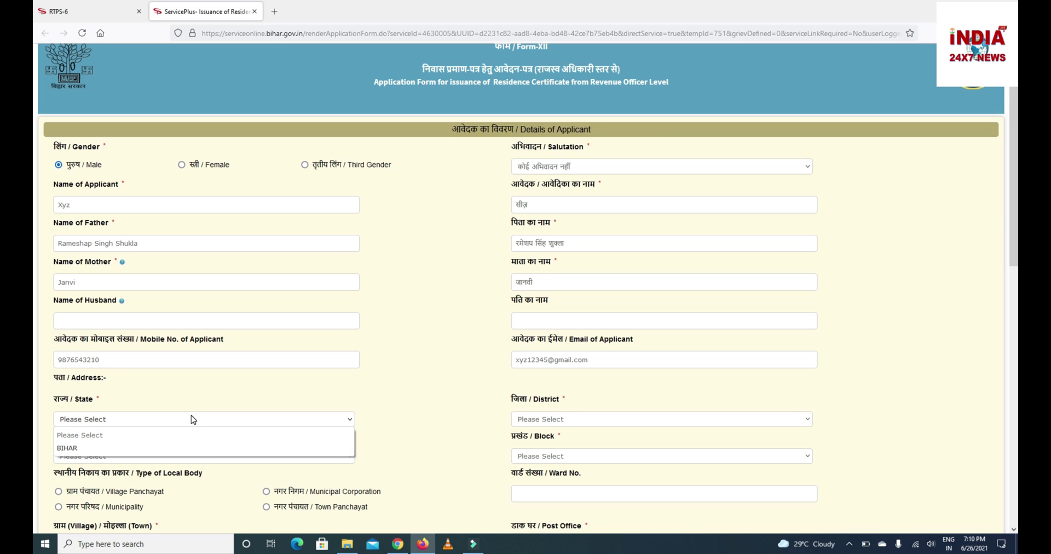
{"action": "left_click", "coordinate": [92, 448]}
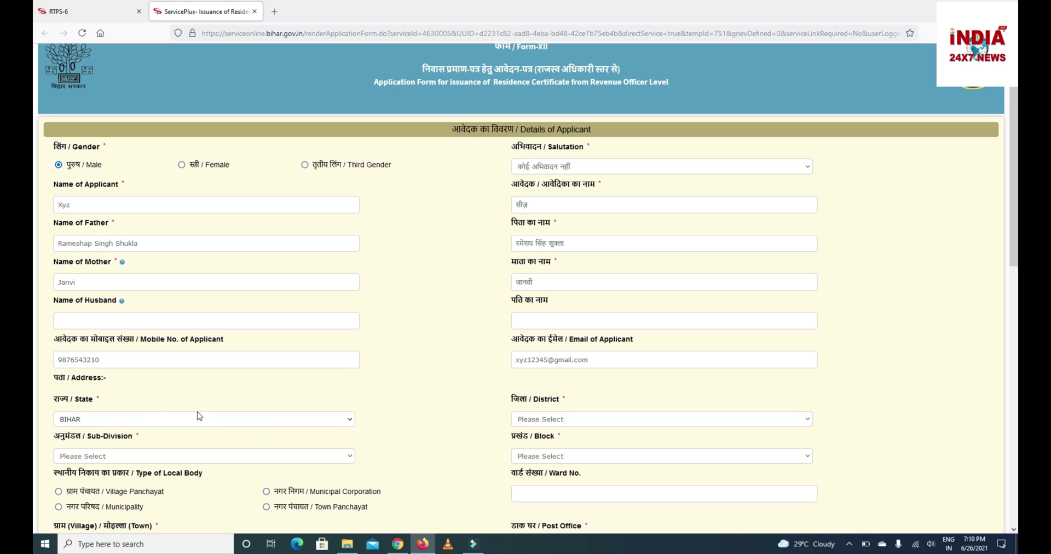
{"action": "left_click", "coordinate": [555, 423]}
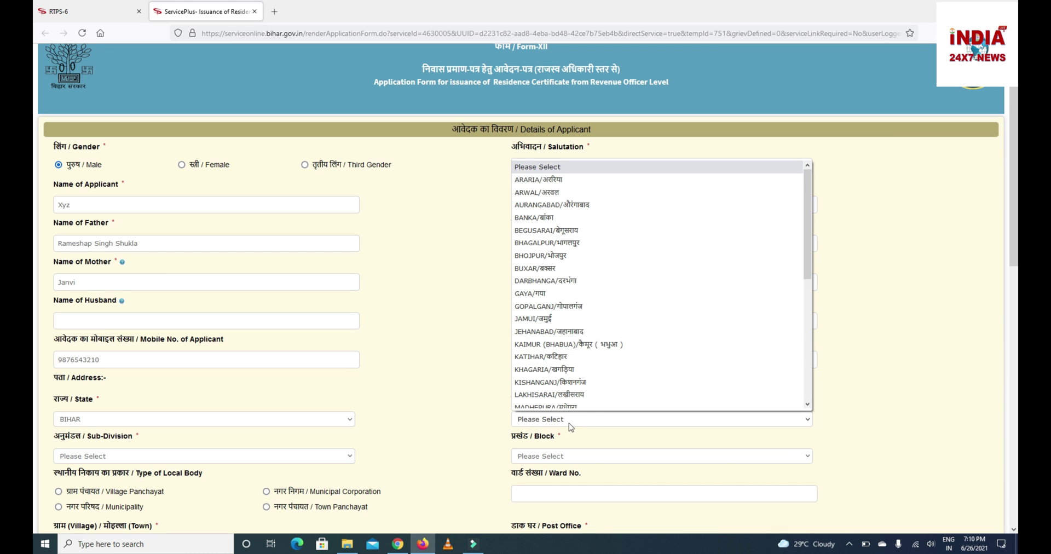
{"action": "left_click_drag", "start_coordinate": [810, 241], "coordinate": [800, 337]}
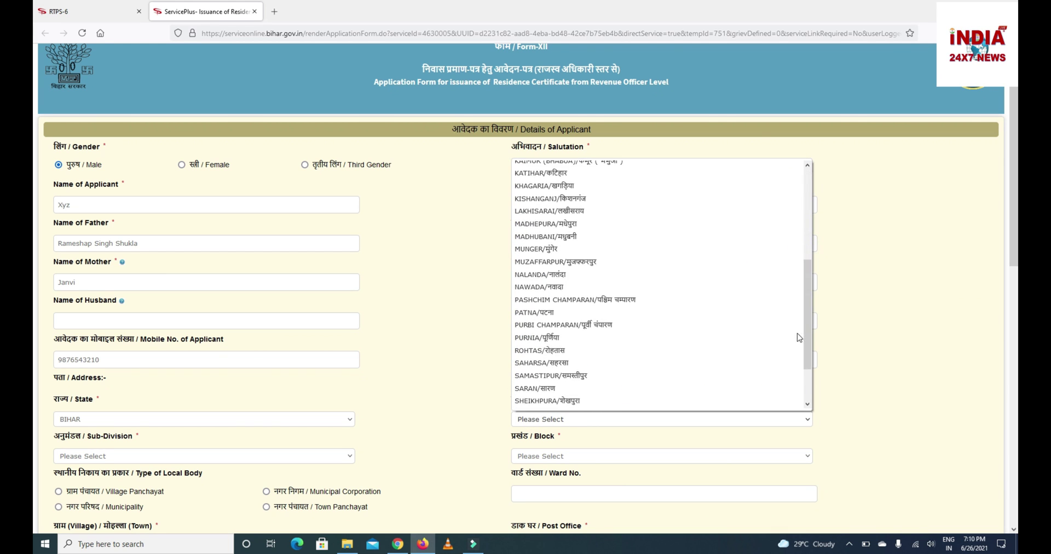
{"action": "left_click", "coordinate": [659, 313]}
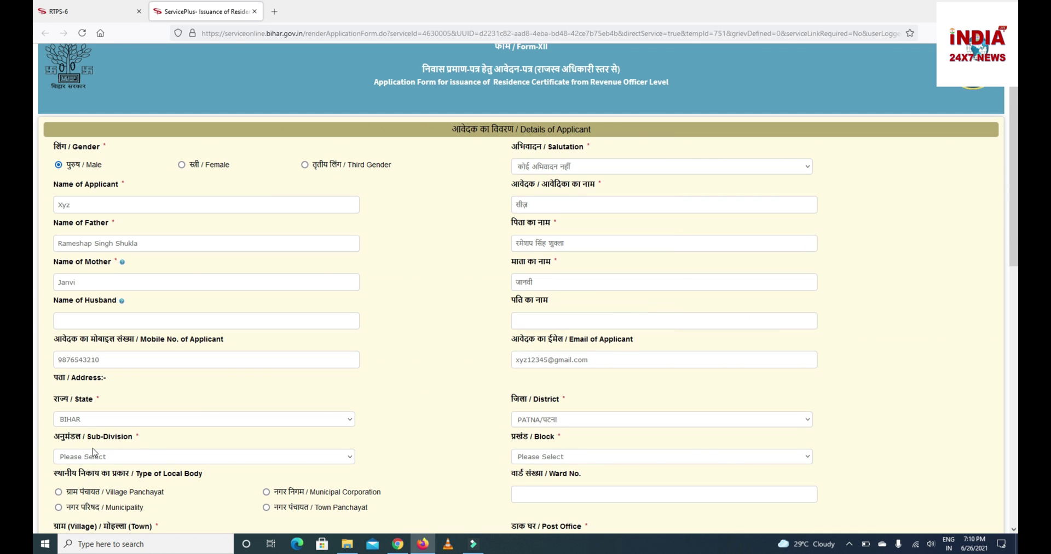
Choose PATNA CITY as the sub-division and PATNA SADAR as the block.
{"action": "left_click", "coordinate": [163, 457]}
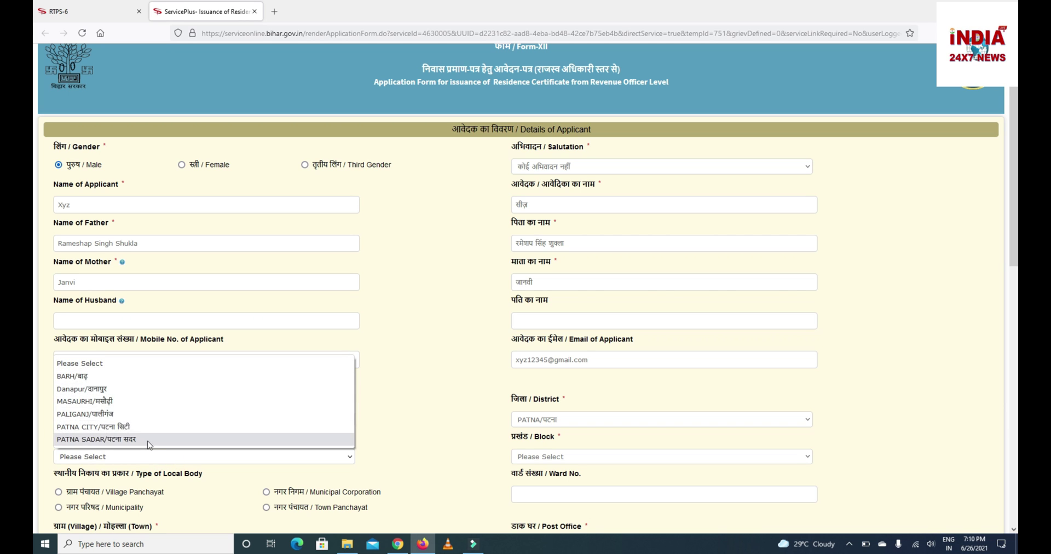
{"action": "left_click", "coordinate": [131, 427]}
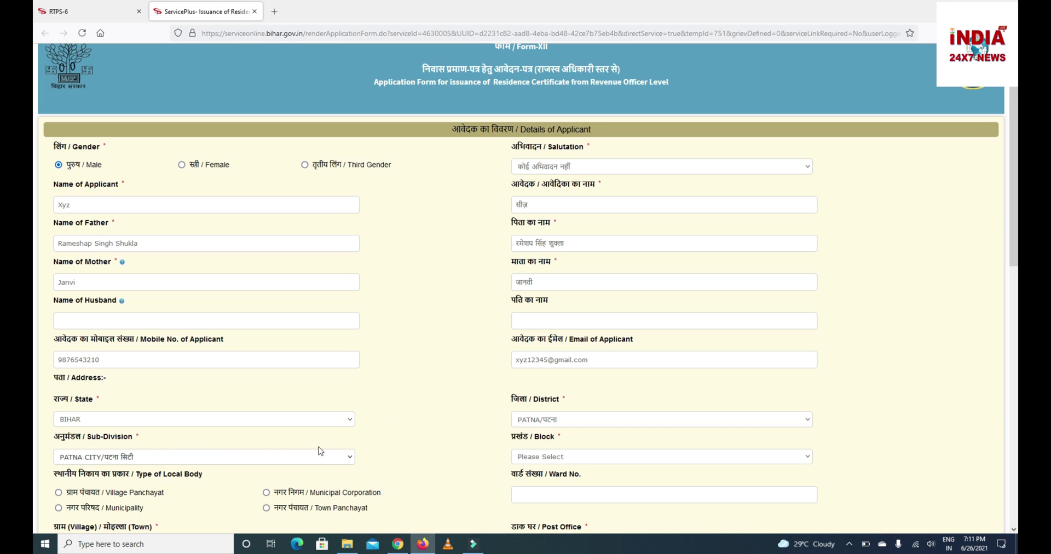
{"action": "left_click", "coordinate": [518, 457]}
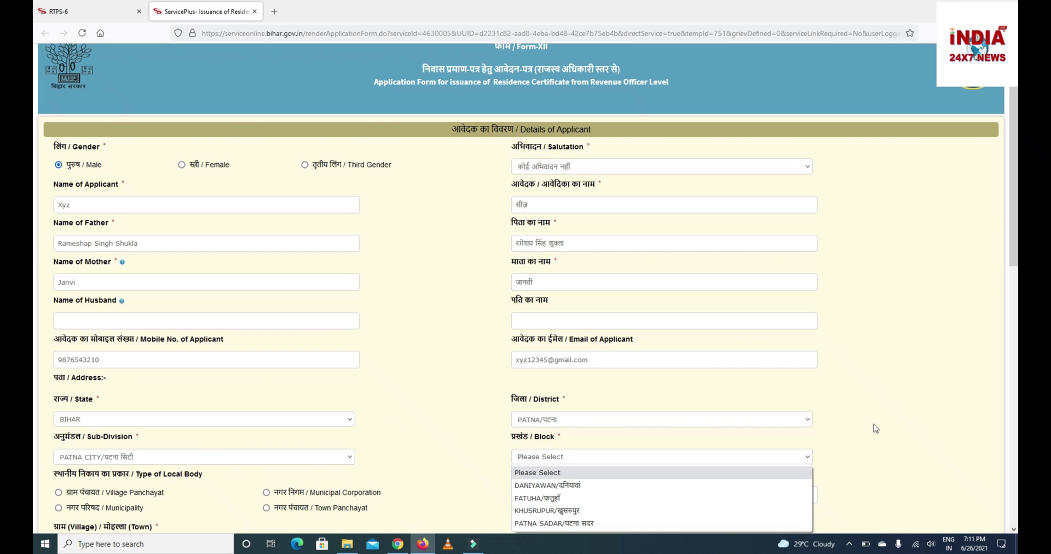
{"action": "scroll", "coordinate": [33, 220], "scroll_direction": "down", "scroll_amount": 3}
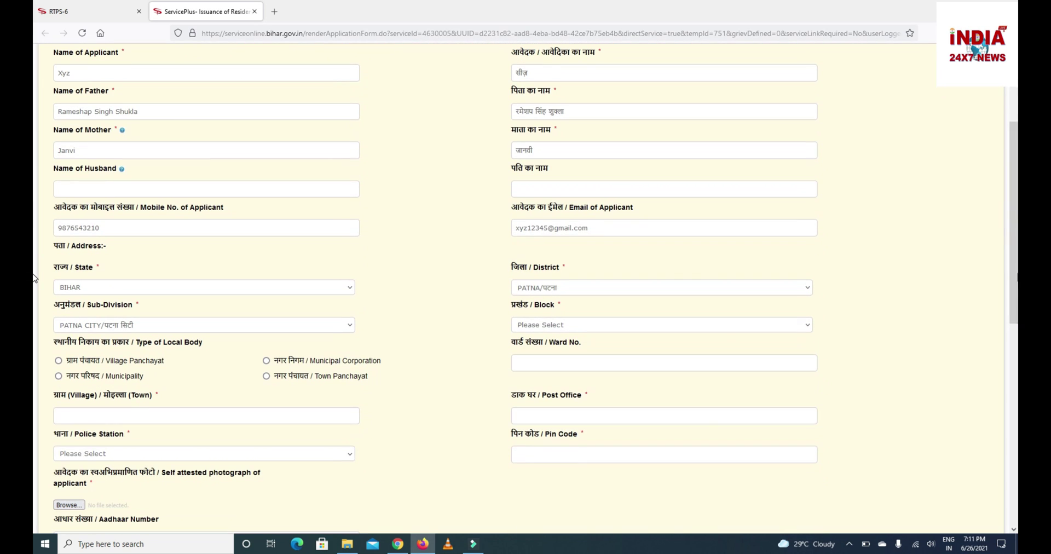
{"action": "left_click", "coordinate": [722, 327]}
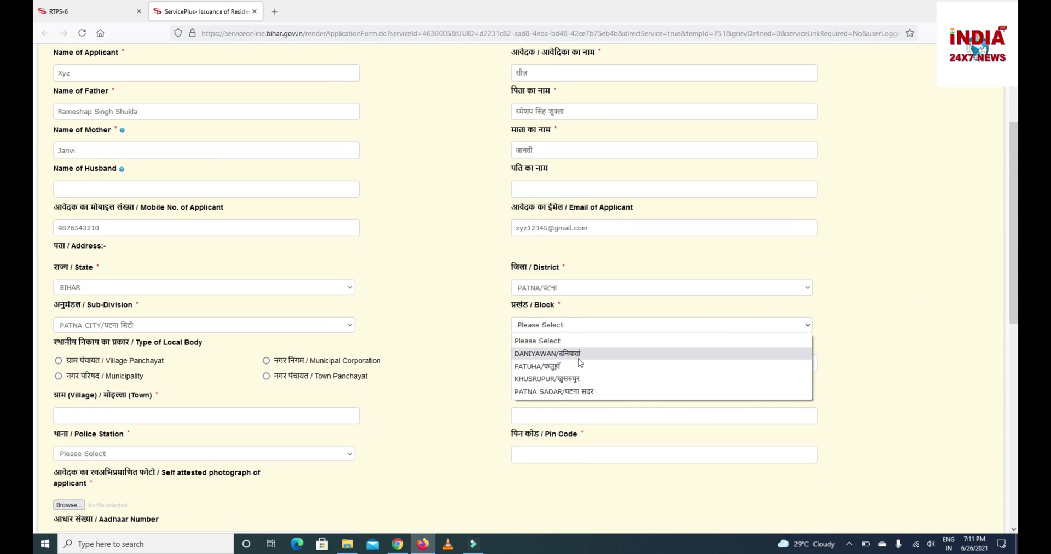
{"action": "left_click", "coordinate": [565, 392]}
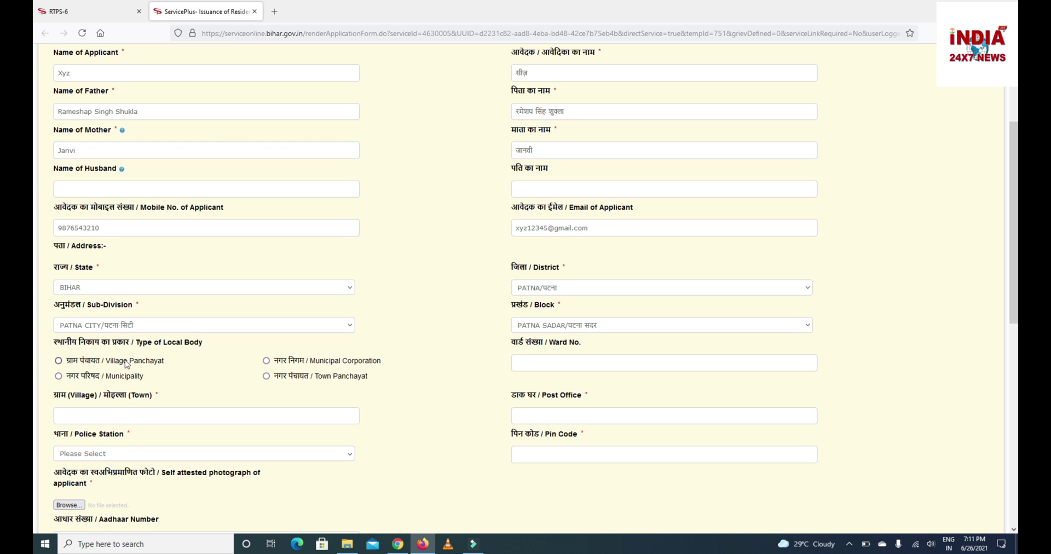
Set Municipal Corporation, post office 'patna city', police station PATLIPUTRA, and enter the pin code.
{"action": "left_click", "coordinate": [266, 362]}
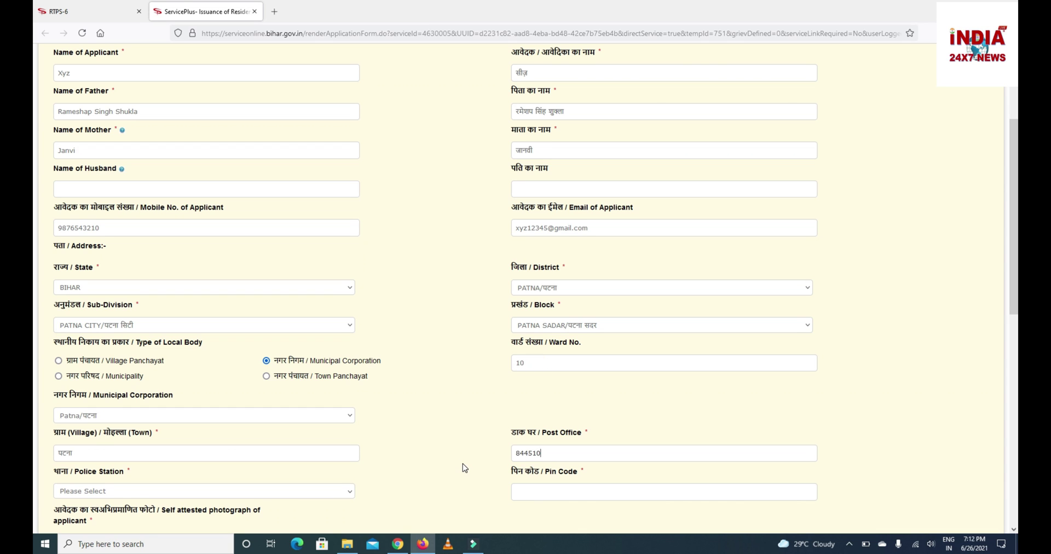
{"action": "key", "text": "BackSpace"}
{"action": "key", "text": "BackSpace"}
{"action": "key", "text": "BackSpace"}
{"action": "key", "text": "BackSpace"}
{"action": "key", "text": "BackSpace"}
{"action": "key", "text": "BackSpace"}
{"action": "type", "text": "patna "}
{"action": "type", "text": "city"}
{"action": "left_click", "coordinate": [305, 490]}
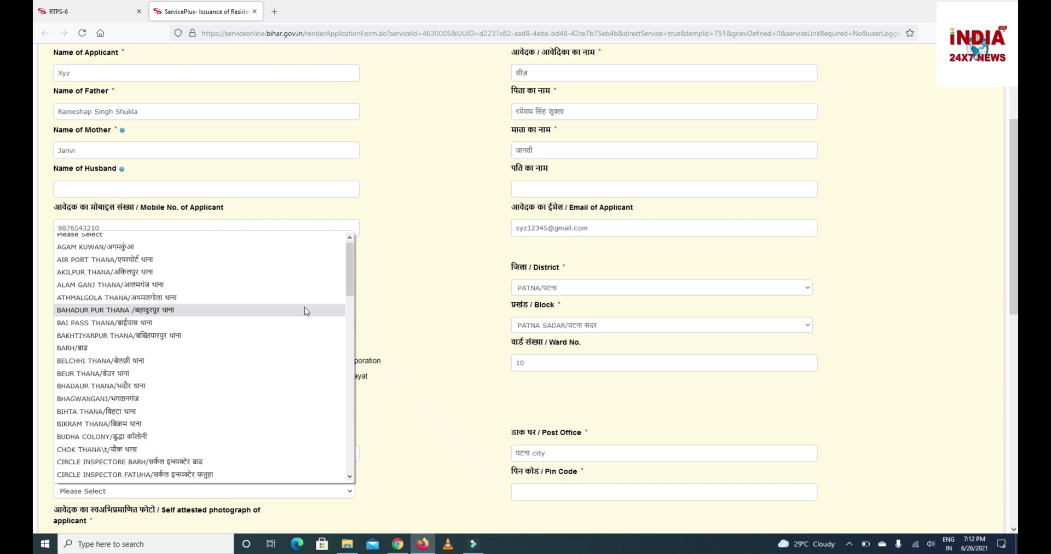
{"action": "left_click_drag", "start_coordinate": [351, 288], "coordinate": [338, 485]}
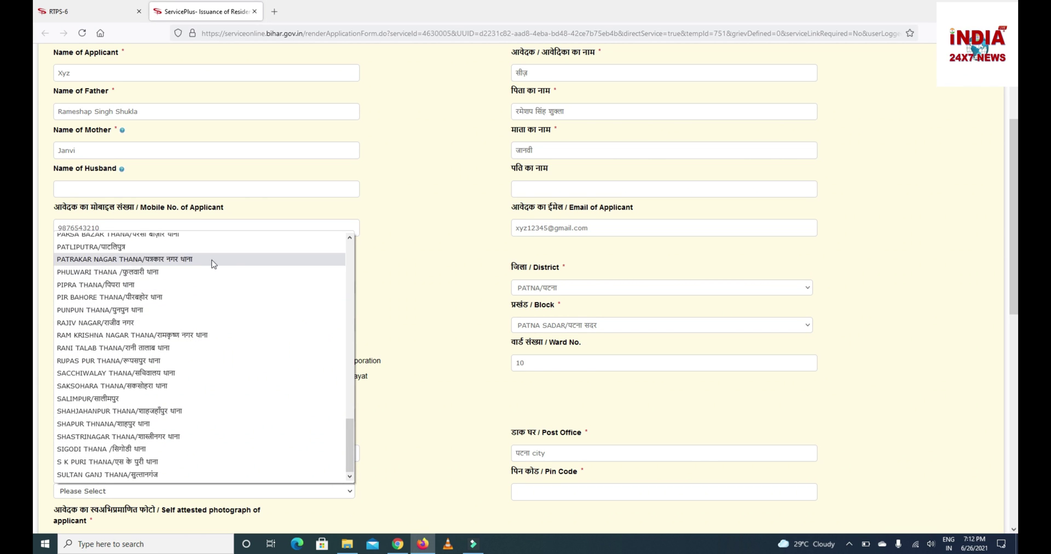
{"action": "left_click", "coordinate": [236, 251]}
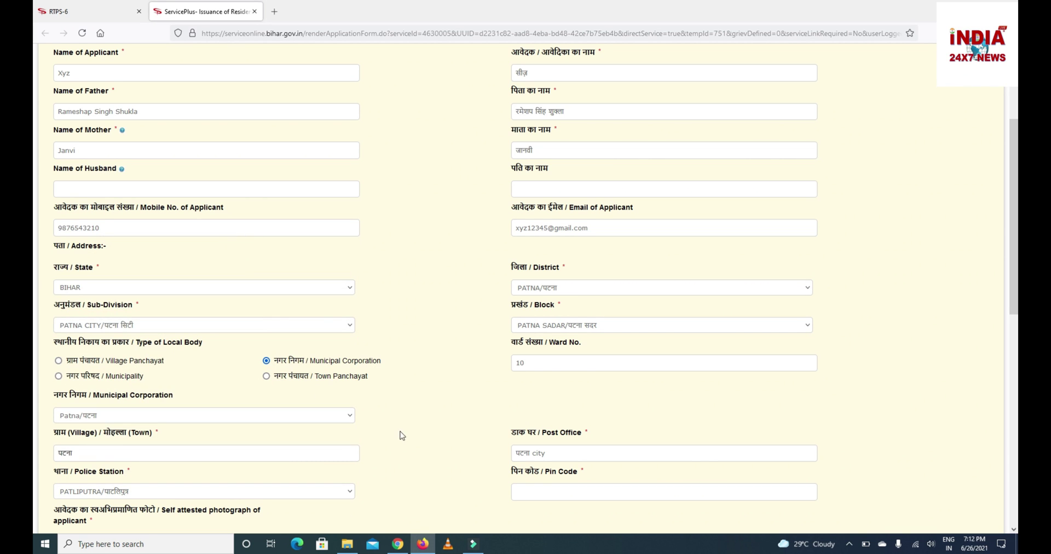
{"action": "left_click", "coordinate": [521, 490]}
{"action": "scroll", "coordinate": [400, 491], "scroll_direction": "down", "scroll_amount": 5}
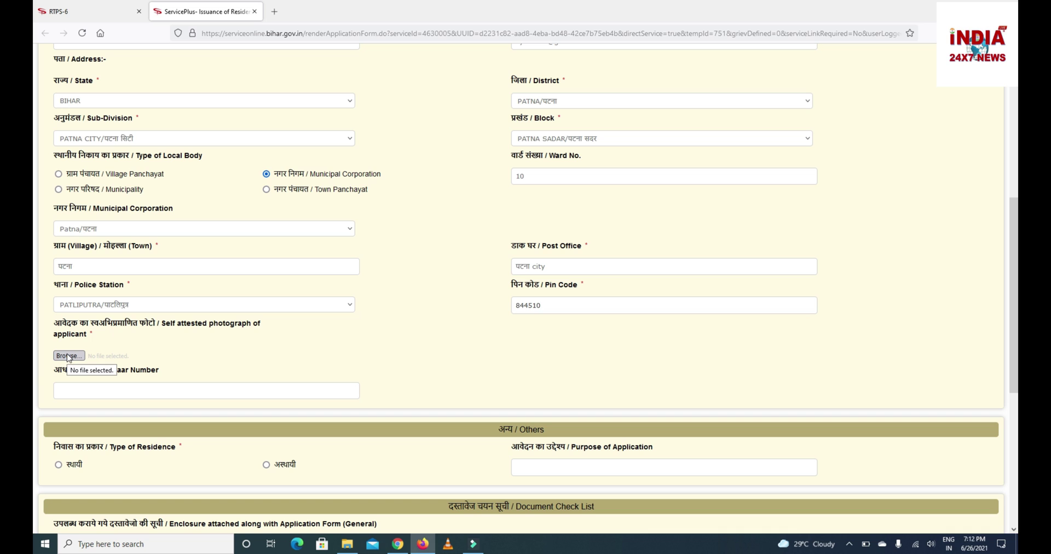
Enter the Aadhaar number, choose अस्थायी residence, and decline the Aadhaar consent.
{"action": "left_click", "coordinate": [250, 395]}
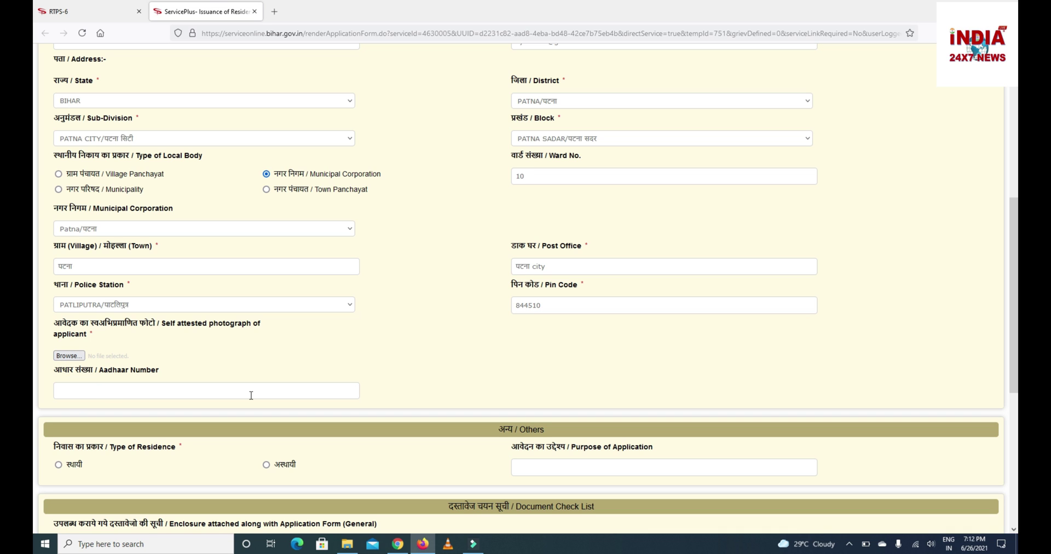
{"action": "scroll", "coordinate": [855, 328], "scroll_direction": "down", "scroll_amount": 2}
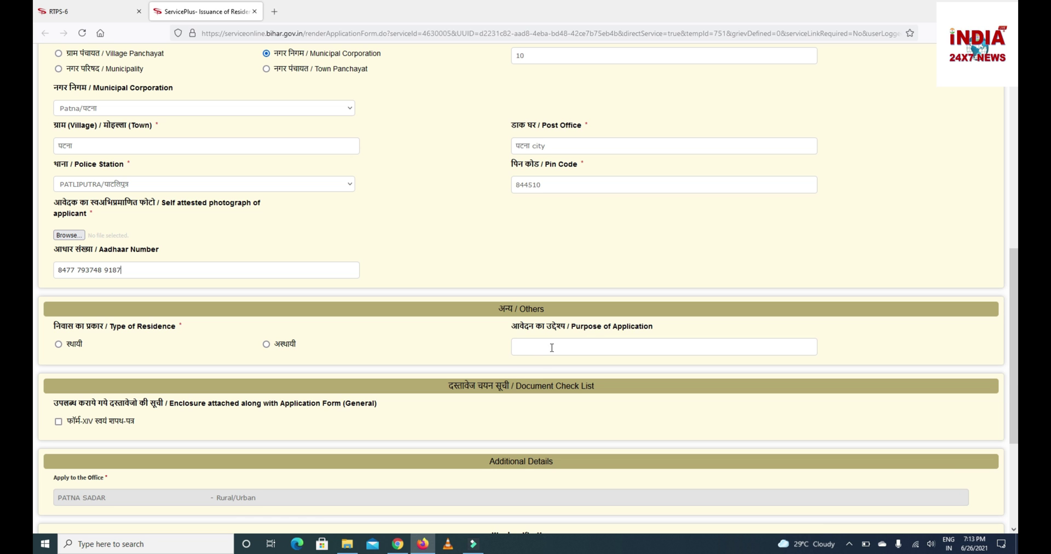
{"action": "left_click", "coordinate": [271, 343]}
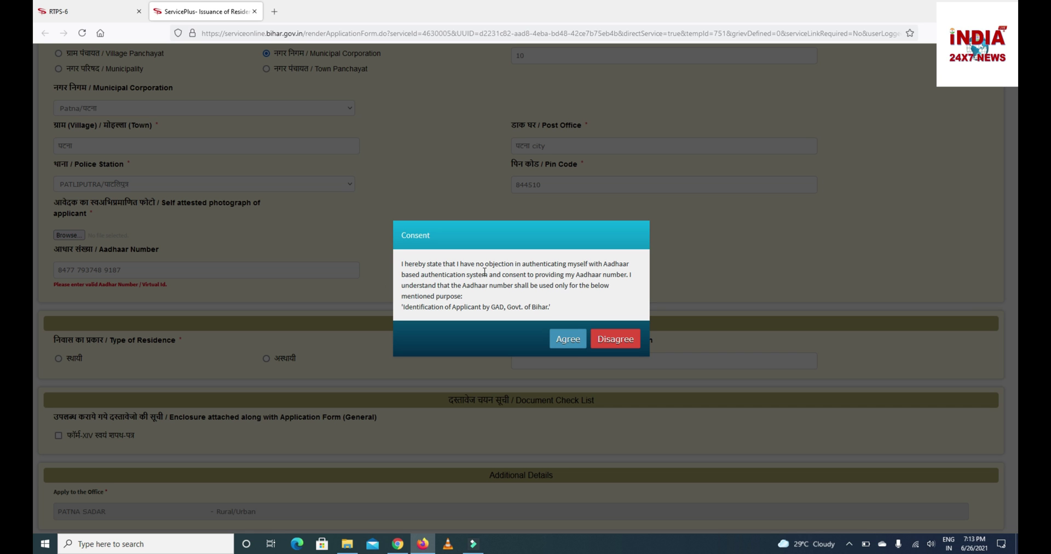
{"action": "left_click", "coordinate": [618, 339]}
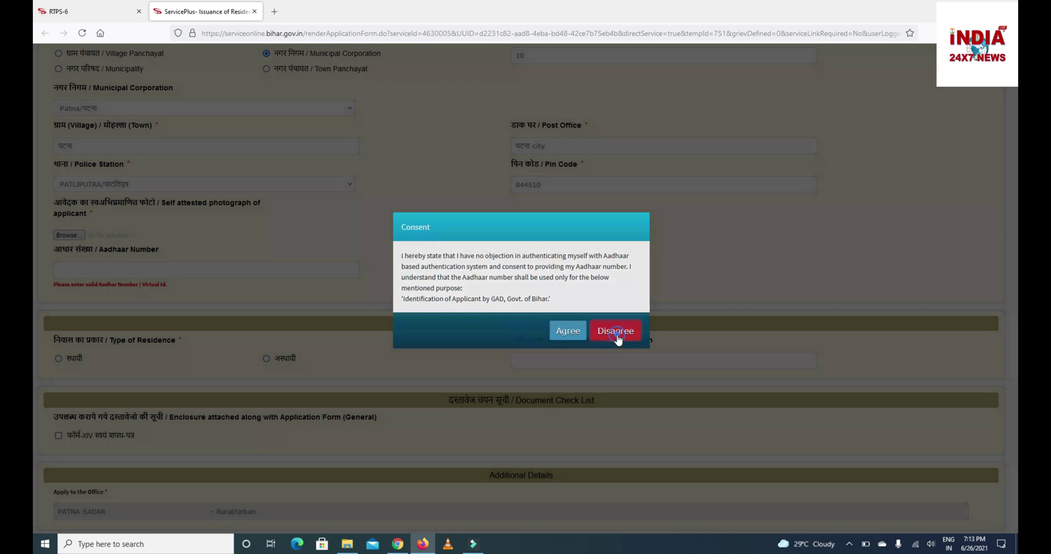
{"action": "left_click", "coordinate": [538, 367]}
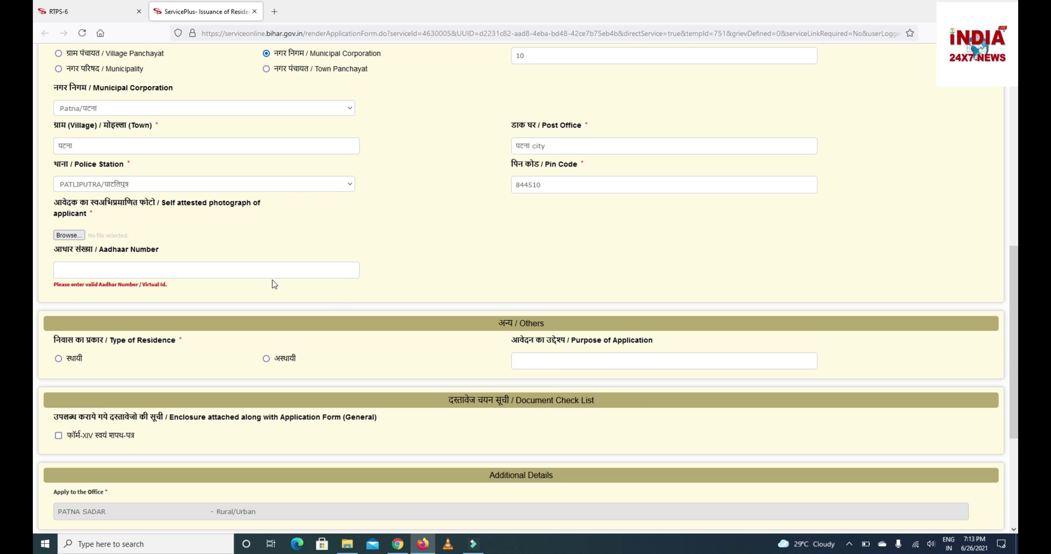
{"action": "left_click", "coordinate": [166, 269]}
Re-enter the Aadhaar number, set the residence type, and correct two wrong Aadhaar digits.
{"action": "left_click", "coordinate": [267, 360]}
{"action": "left_click", "coordinate": [72, 357]}
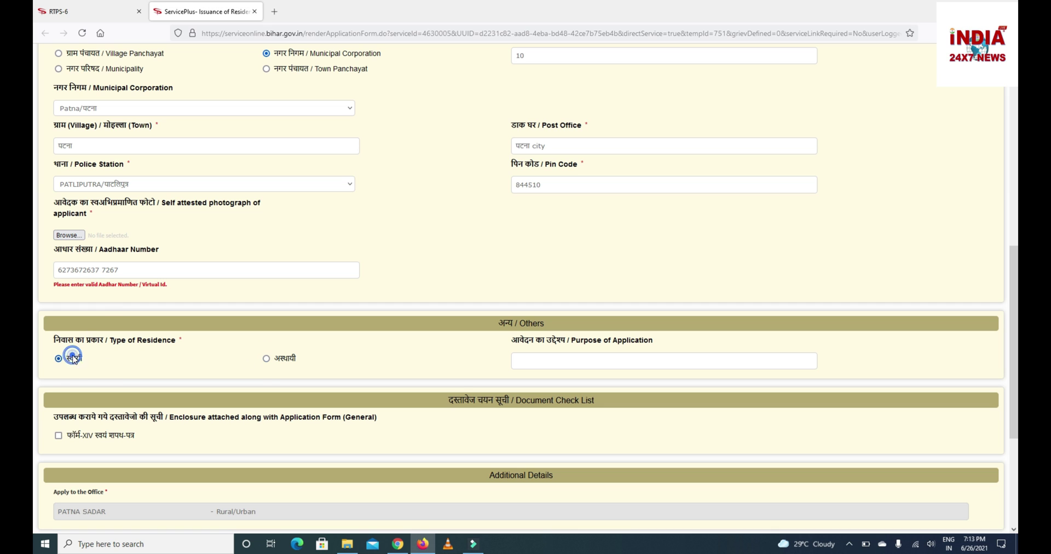
{"action": "left_click", "coordinate": [267, 359]}
{"action": "left_click", "coordinate": [549, 363]}
{"action": "scroll", "coordinate": [33, 284], "scroll_direction": "down", "scroll_amount": 2}
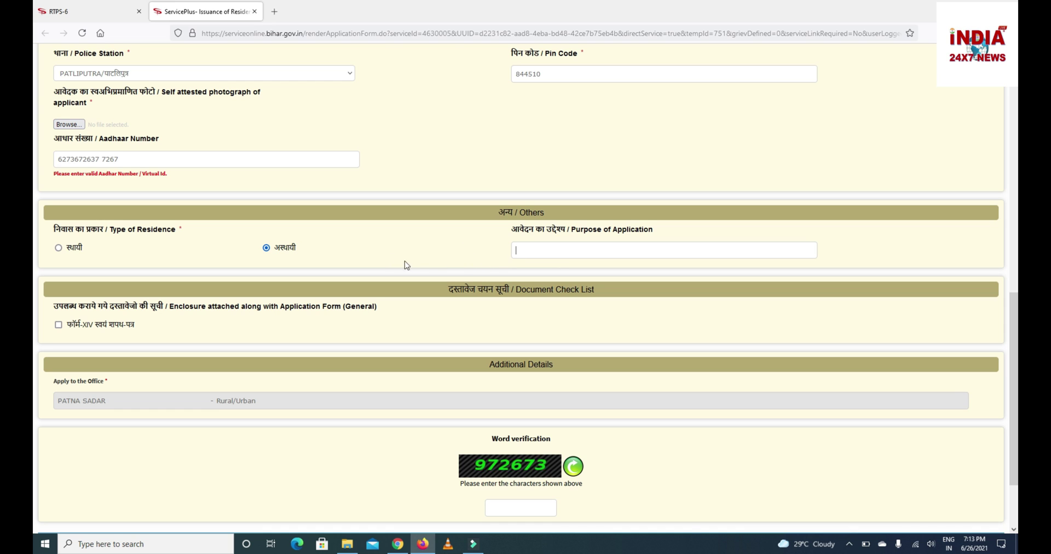
{"action": "left_click", "coordinate": [81, 159]}
{"action": "key", "text": "BackSpace"}
{"action": "key", "text": "BackSpace"}
{"action": "type", "text": "3"}
Enter purpose बैंक सम्बन्धी कार्य, tick the Form-XIV affidavit and type the captcha characters.
{"action": "left_click", "coordinate": [516, 244]}
{"action": "key", "text": "BackSpace"}
{"action": "key", "text": "BackSpace"}
{"action": "type", "text": "ob"}
{"action": "key", "text": "BackSpace"}
{"action": "key", "text": "BackSpace"}
{"action": "key", "text": "BackSpace"}
{"action": "left_click", "coordinate": [59, 325]}
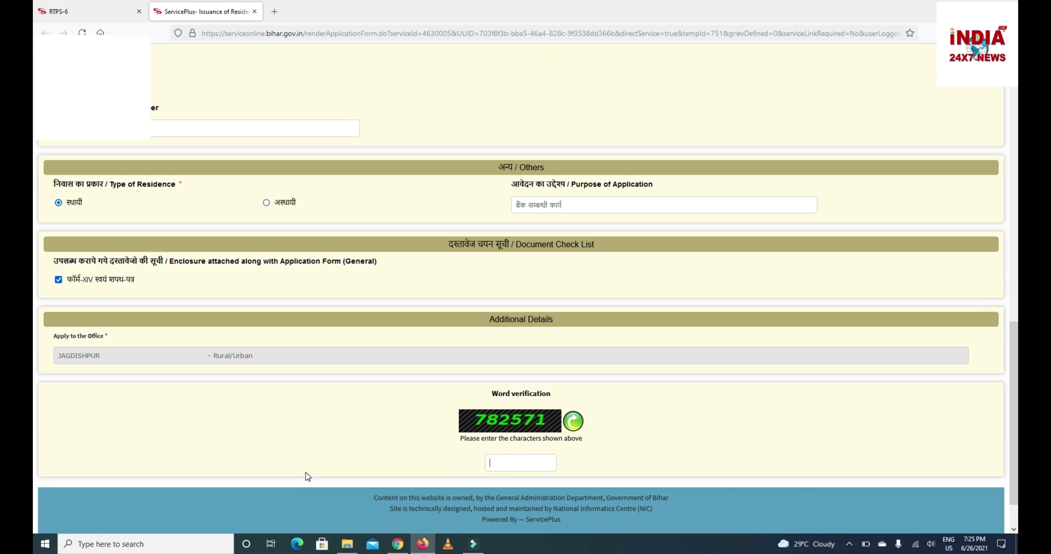
{"action": "scroll", "coordinate": [1013, 374], "scroll_direction": "down", "scroll_amount": 2}
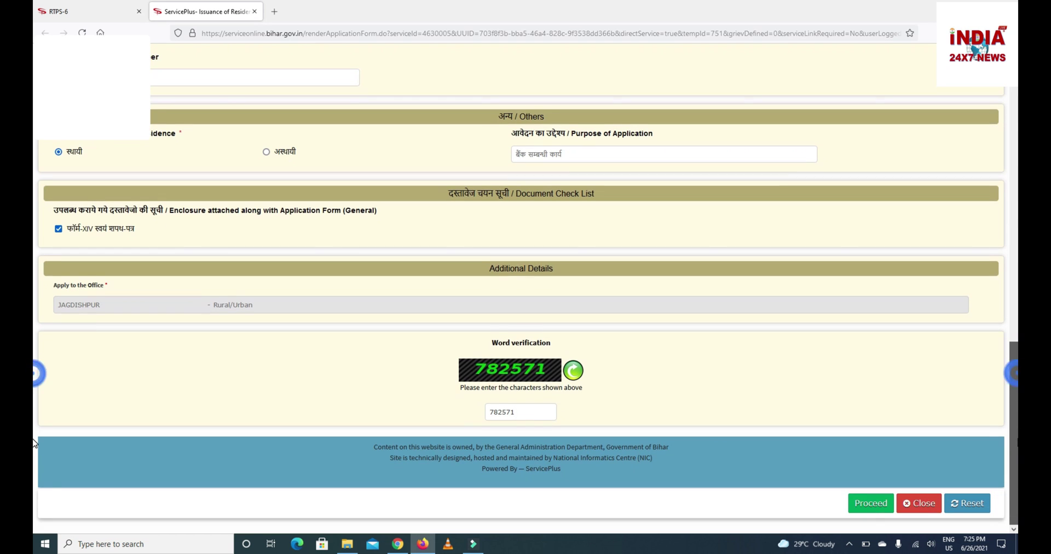
Submit the residence application past the notice, then validate Aadhaar with the received OTP.
{"action": "left_click", "coordinate": [874, 505]}
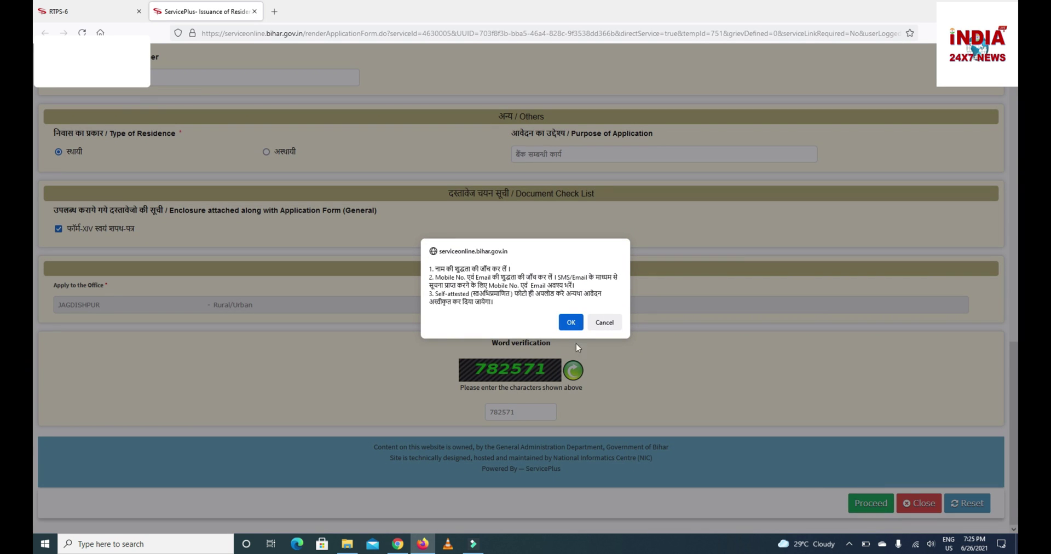
{"action": "left_click", "coordinate": [571, 323]}
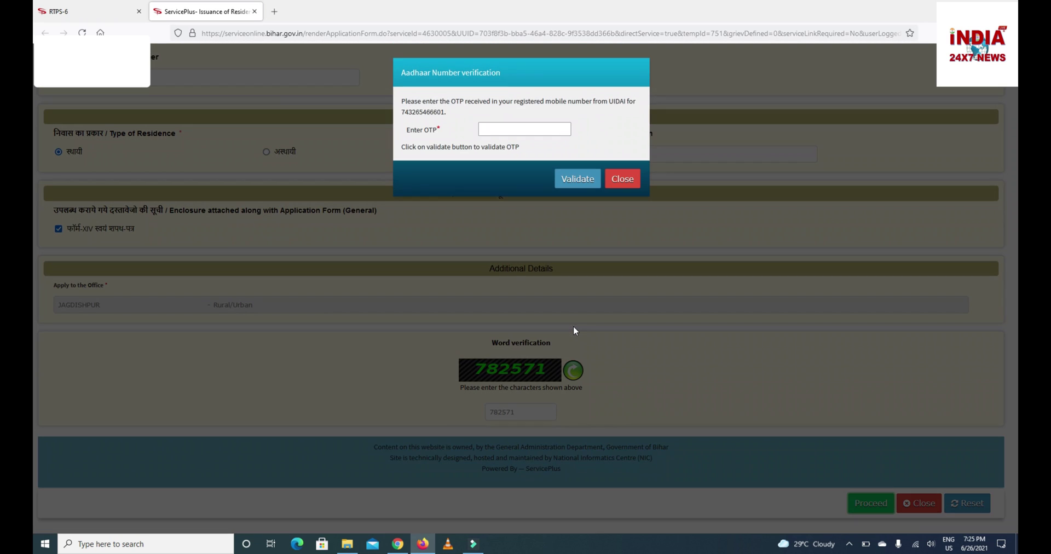
{"action": "left_click", "coordinate": [501, 124]}
{"action": "left_click", "coordinate": [494, 134]}
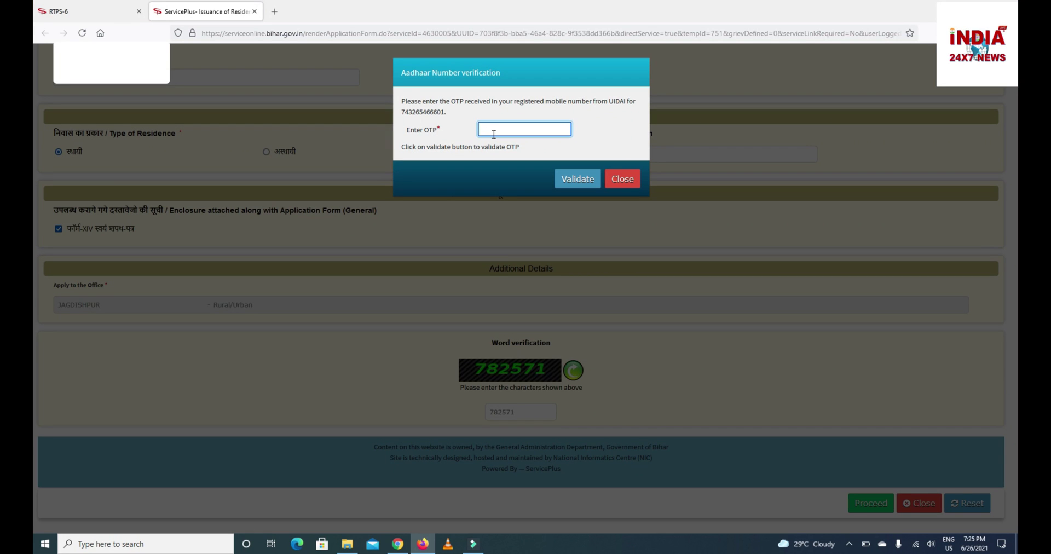
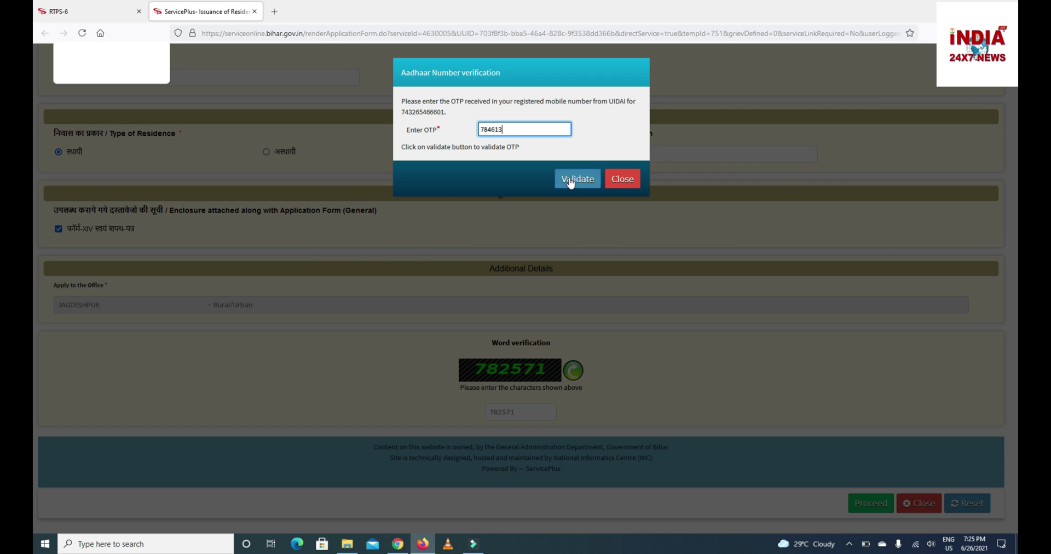
{"action": "left_click", "coordinate": [575, 184]}
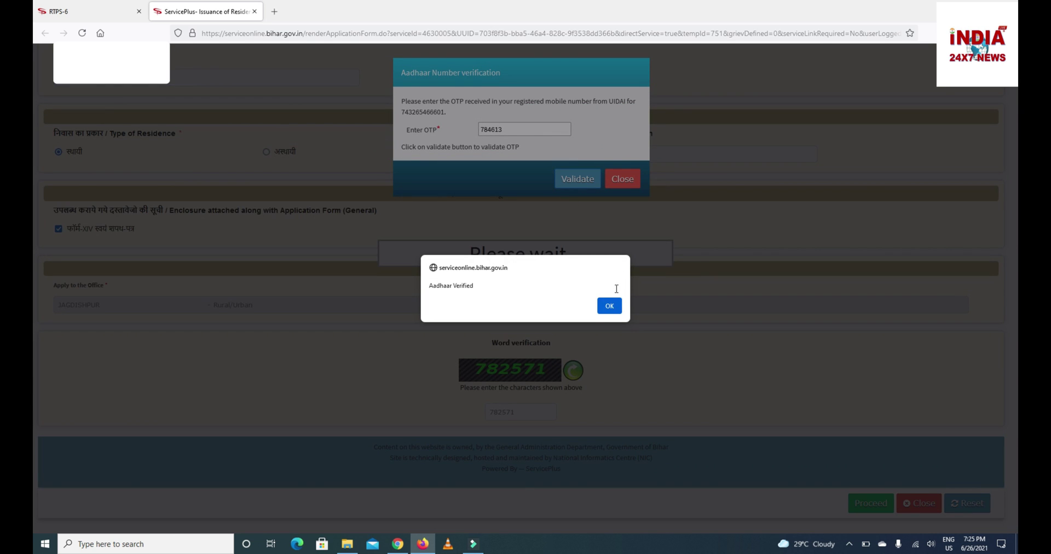
{"action": "left_click", "coordinate": [610, 306]}
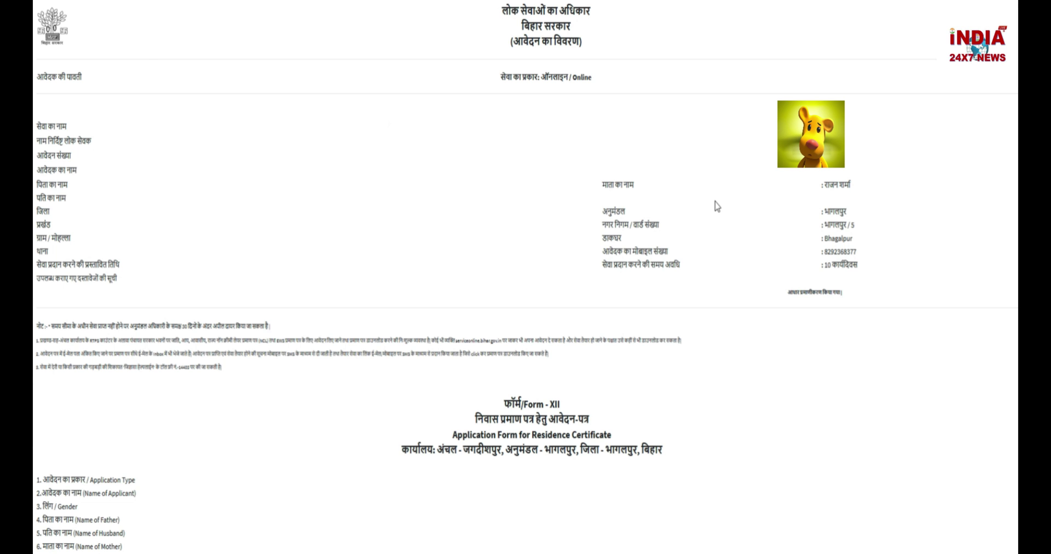
Export the Form-XII application preview to PDF and save the file.
{"action": "scroll", "coordinate": [717, 206], "scroll_direction": "down", "scroll_amount": 5}
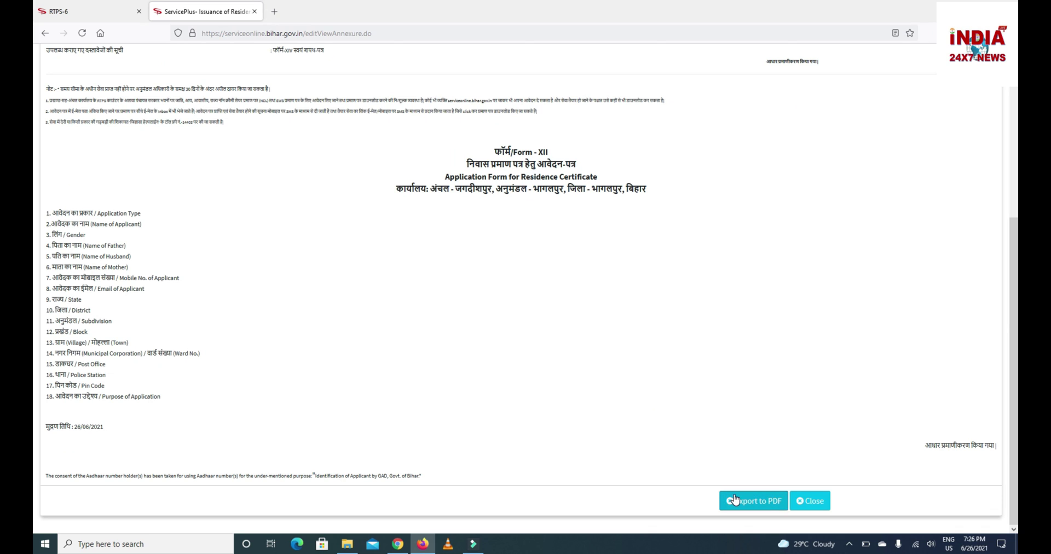
{"action": "left_click", "coordinate": [736, 501]}
{"action": "left_click", "coordinate": [742, 503]}
{"action": "left_click", "coordinate": [460, 301]}
{"action": "left_click", "coordinate": [564, 345]}
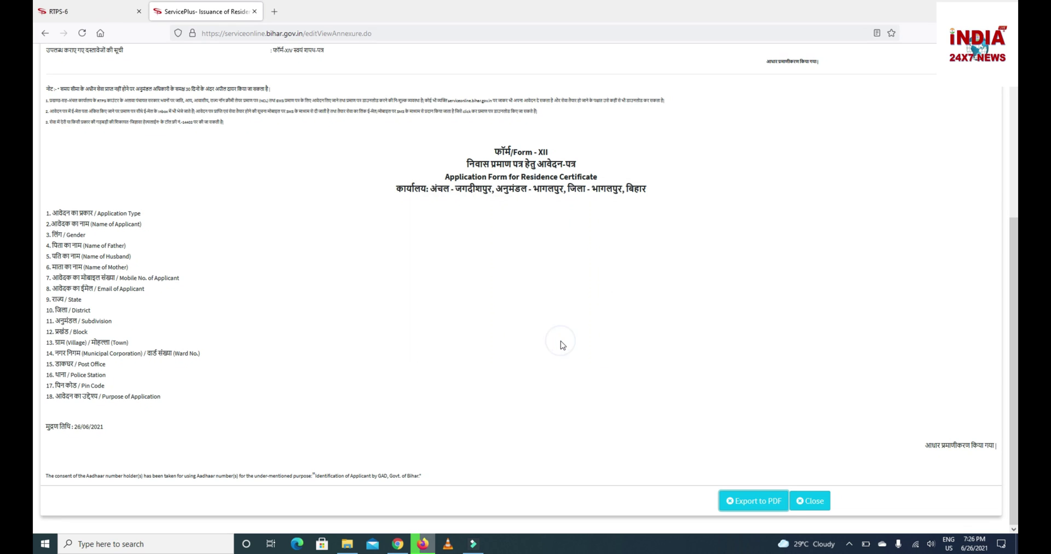